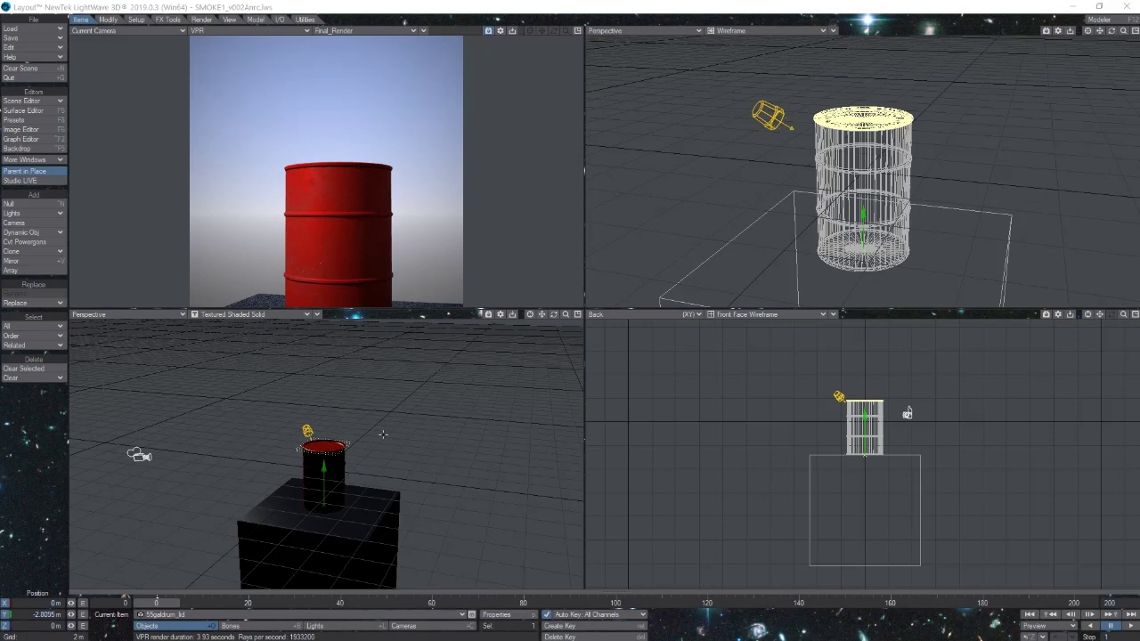
# Select the cube under the barrel, then the barrel body and its lid
pyautogui.click(283, 496)
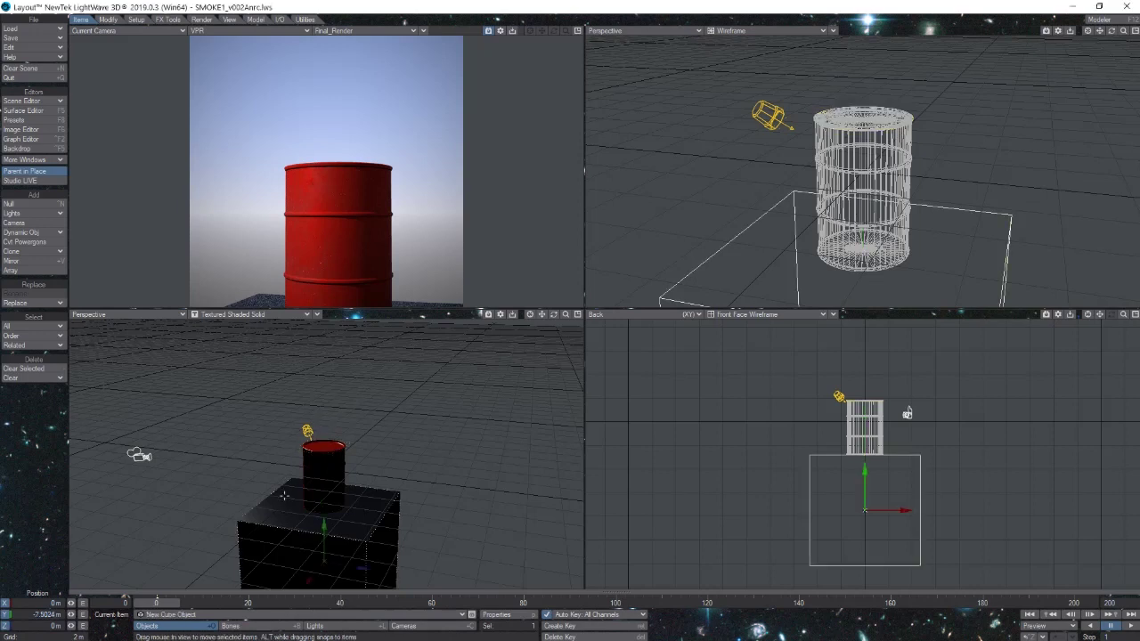
pyautogui.click(314, 474)
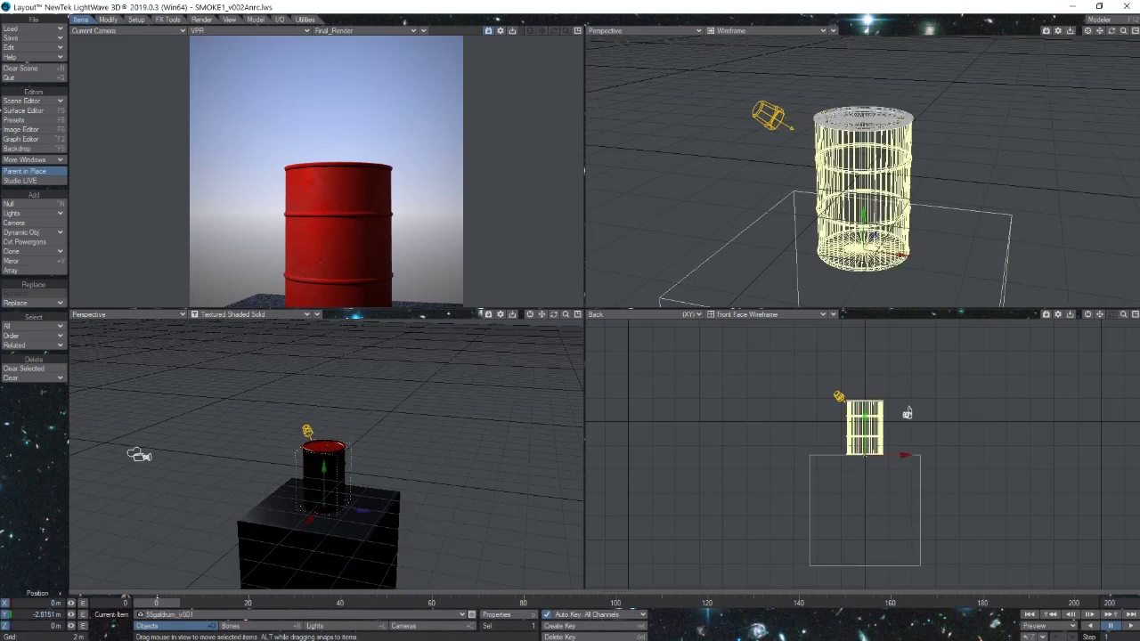
pyautogui.click(324, 445)
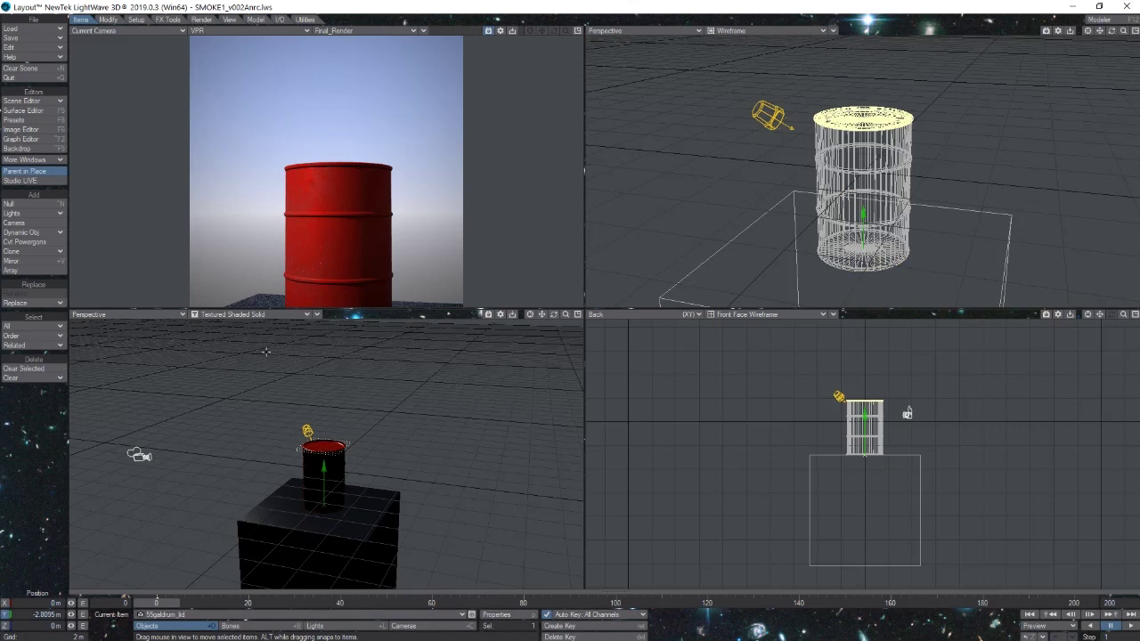
# Add a null object named 'smoking lid'
pyautogui.click(27, 204)
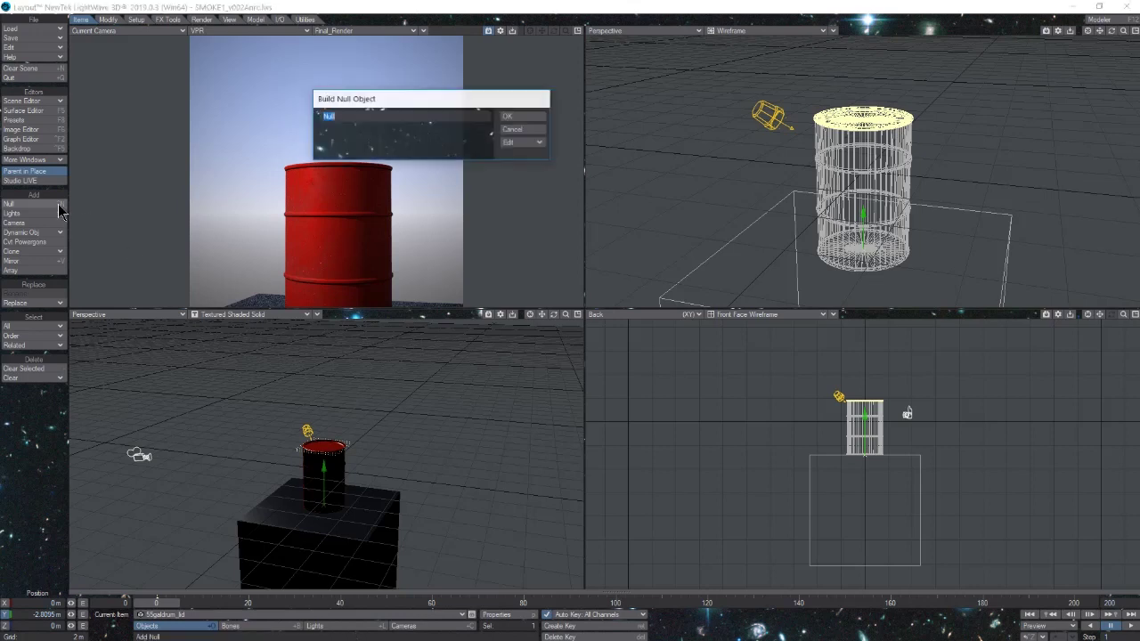
pyautogui.write('smo')
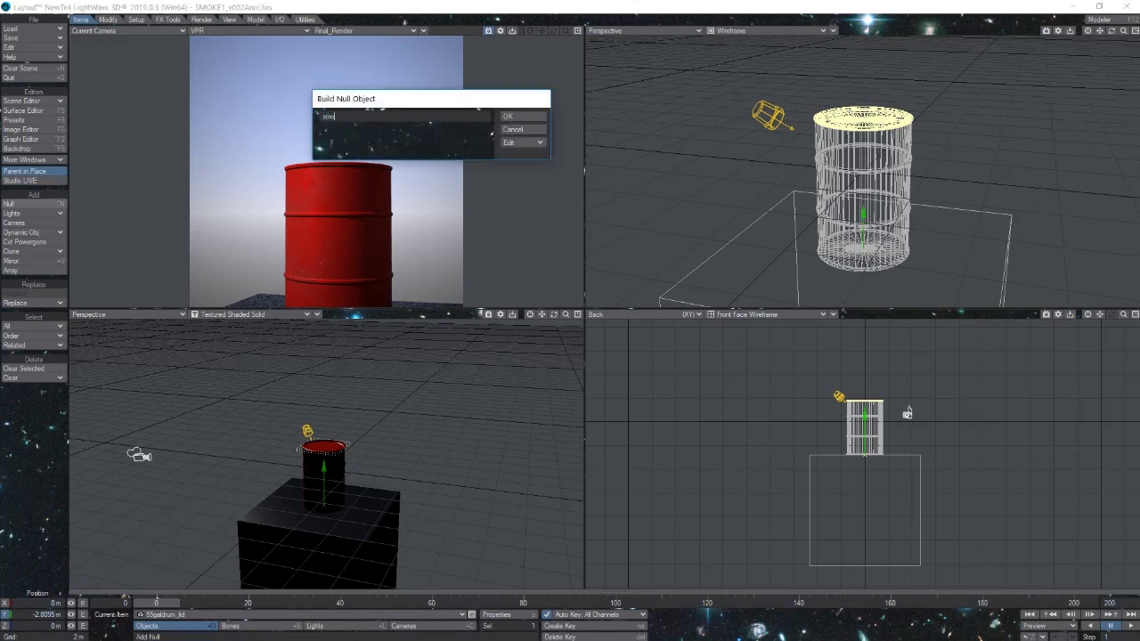
pyautogui.write('king lid')
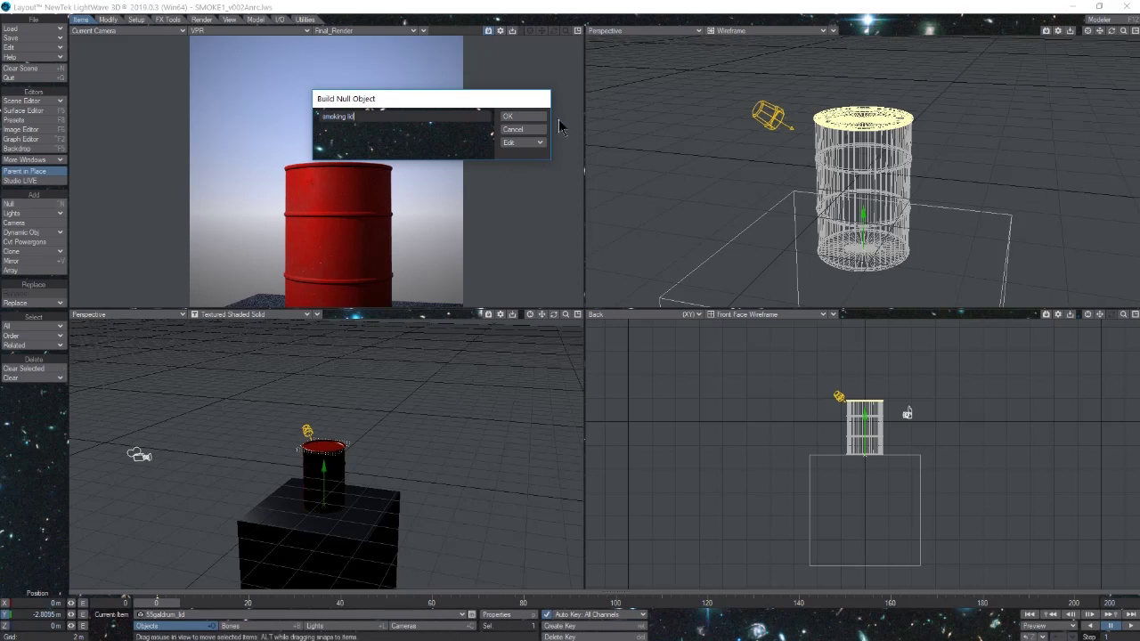
pyautogui.click(512, 117)
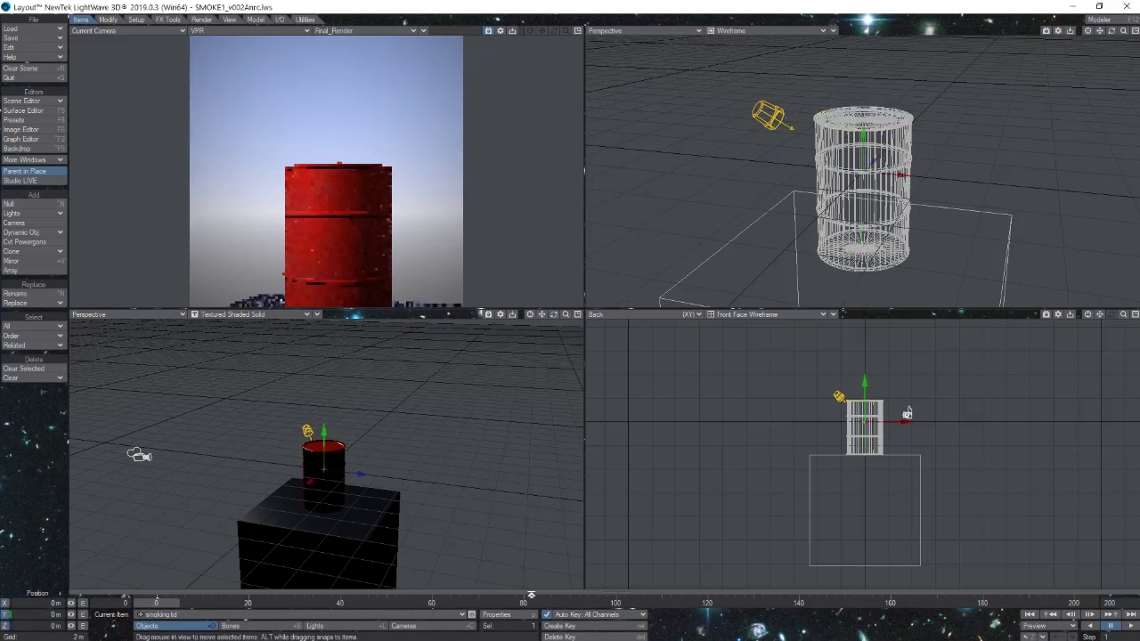
# Set the smoking lid null's Primitive Type to OpenVDB and move its properties window aside
pyautogui.click(527, 614)
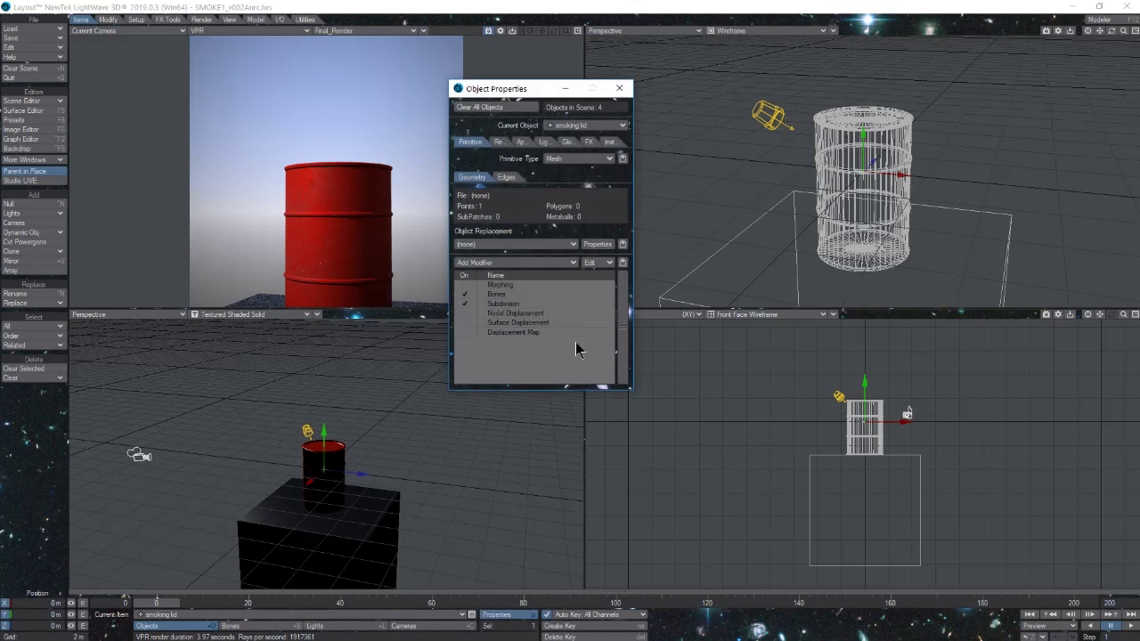
pyautogui.click(604, 161)
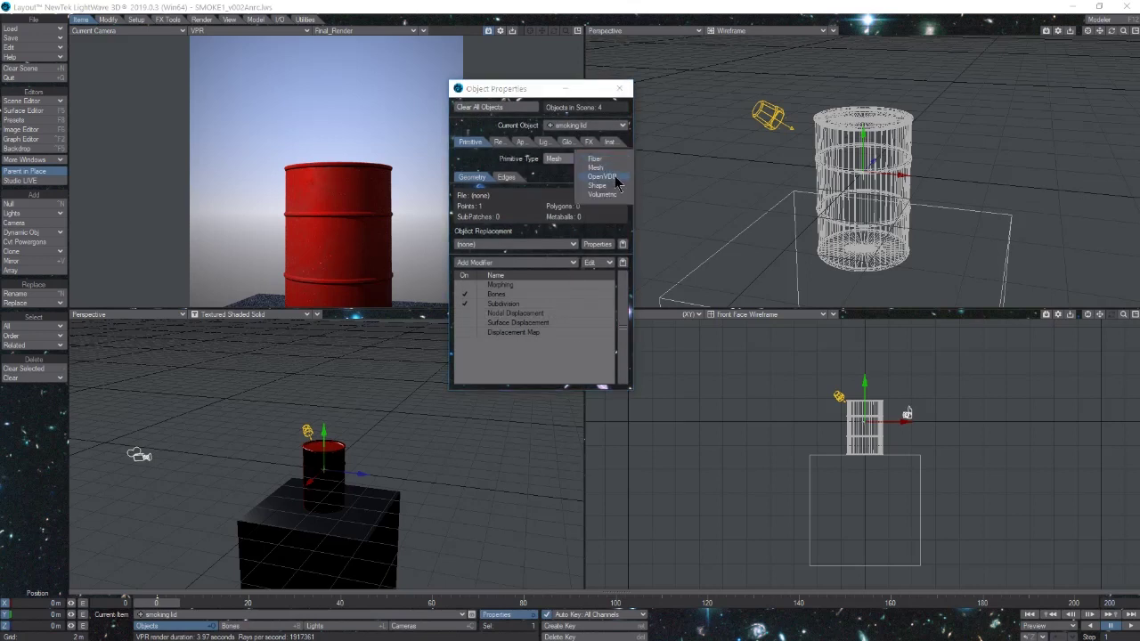
pyautogui.click(603, 176)
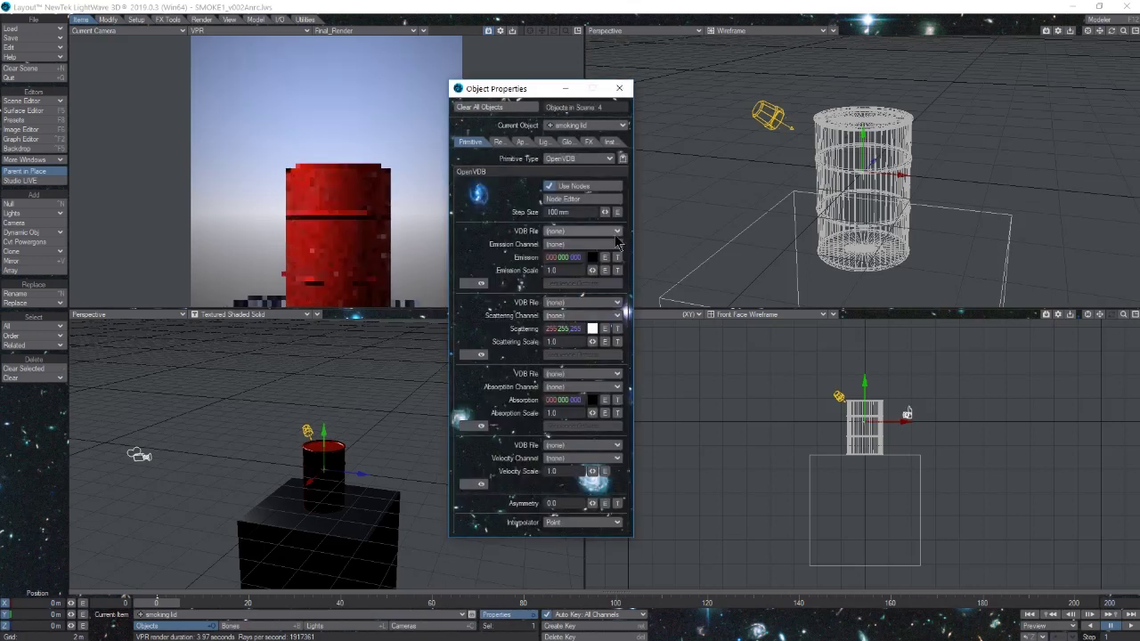
pyautogui.moveTo(542, 94); pyautogui.dragTo(578, 68)
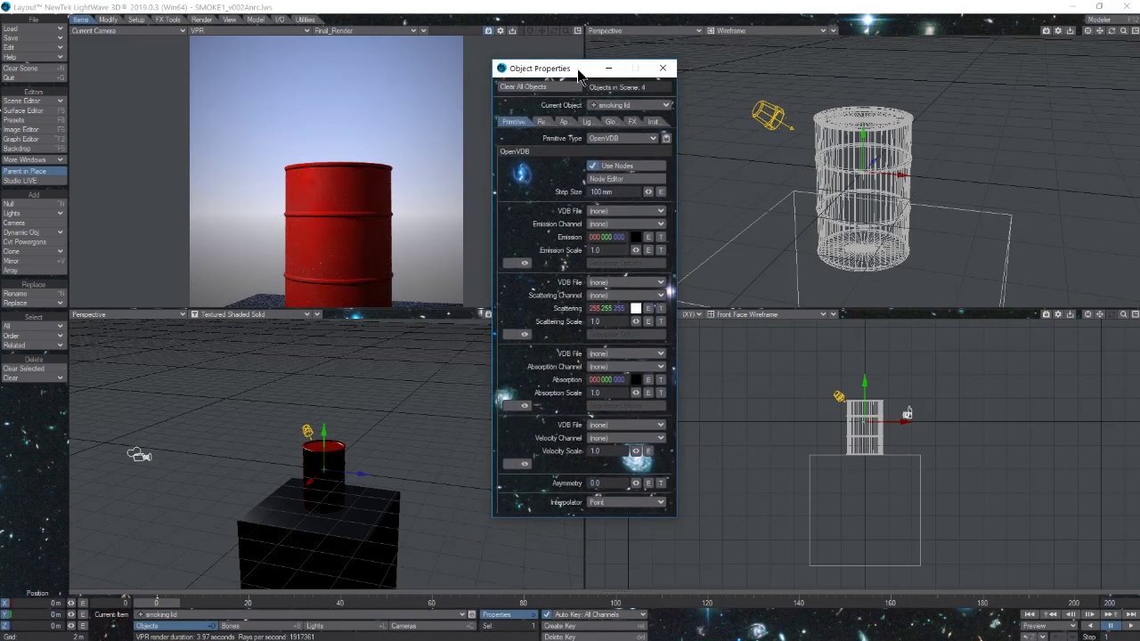
# Check the Emission VDB File choices without picking one, then go to the OpenVDB node editor
pyautogui.click(623, 210)
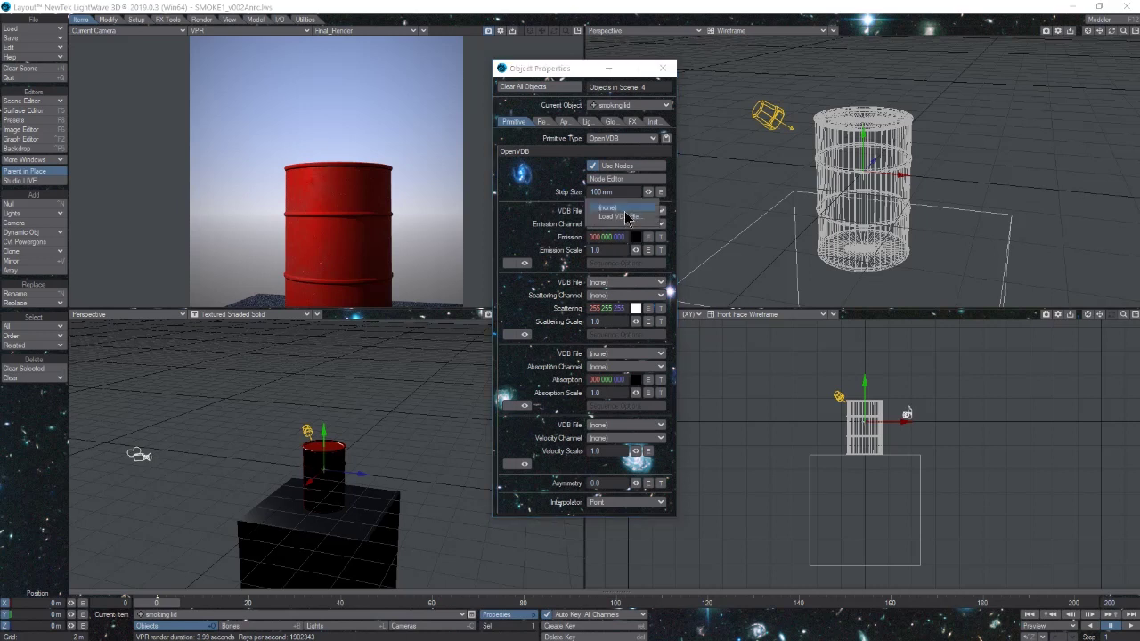
pyautogui.click(532, 225)
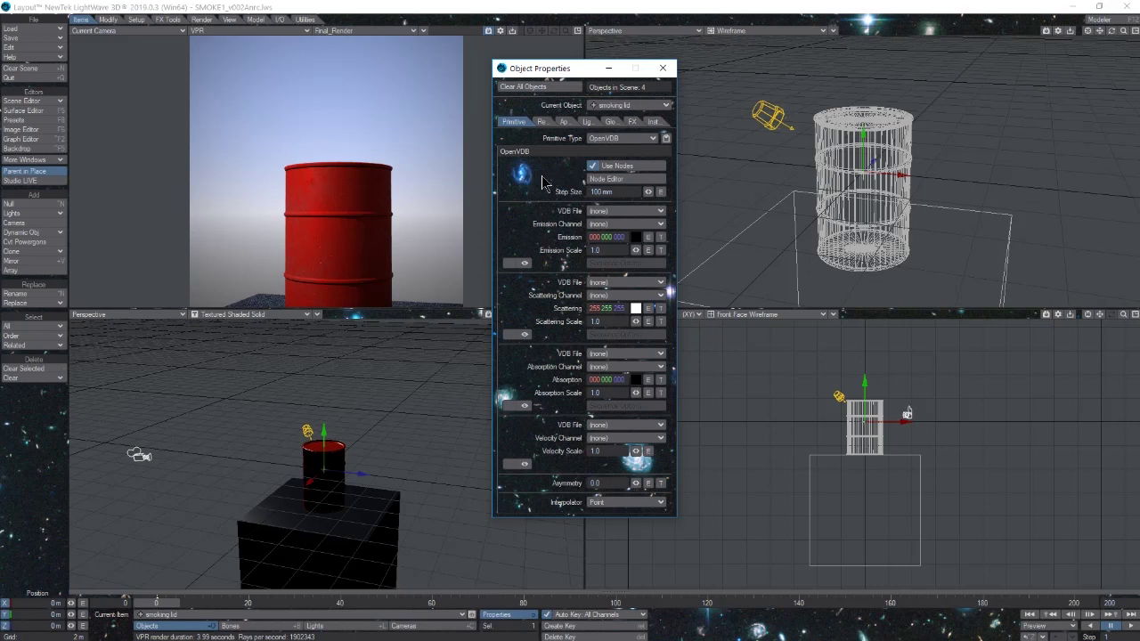
pyautogui.click(618, 180)
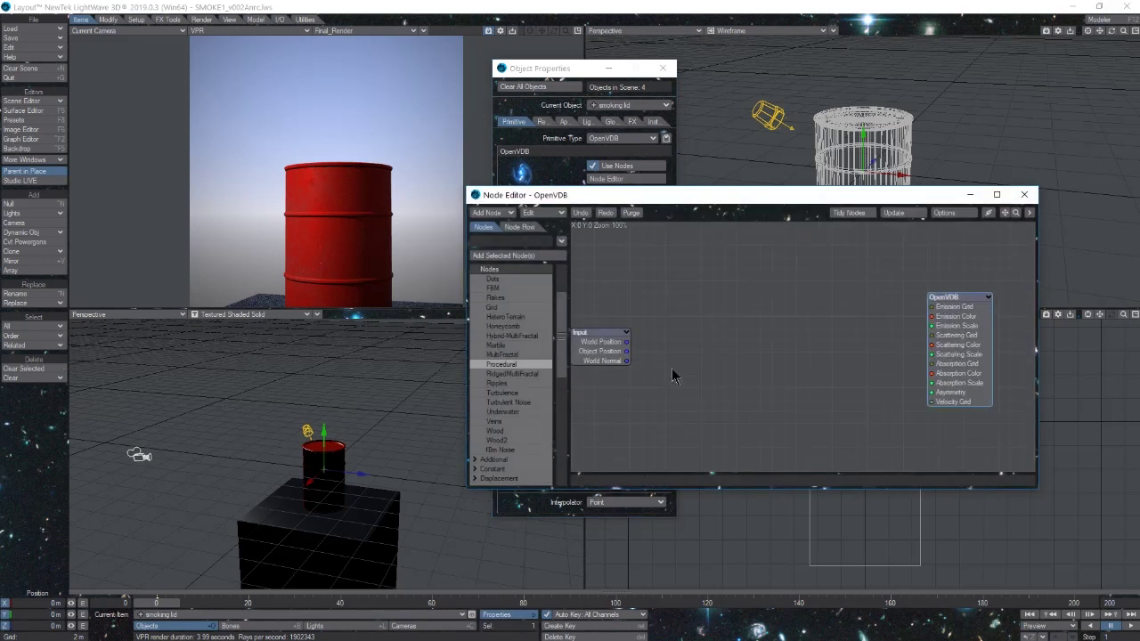
# Add a Gas Solver node from the OpenVDB category to the graph
pyautogui.moveTo(615, 349); pyautogui.dragTo(627, 350)
pyautogui.moveTo(562, 335); pyautogui.dragTo(564, 418)
pyautogui.click(472, 328)
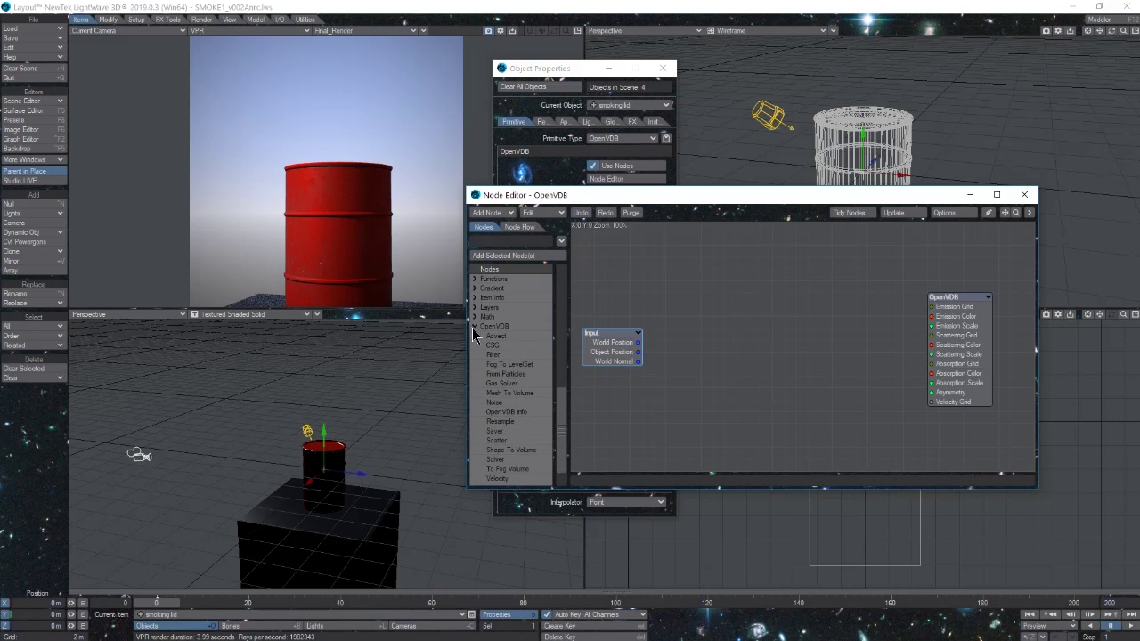
pyautogui.scroll(7, 514, 368)
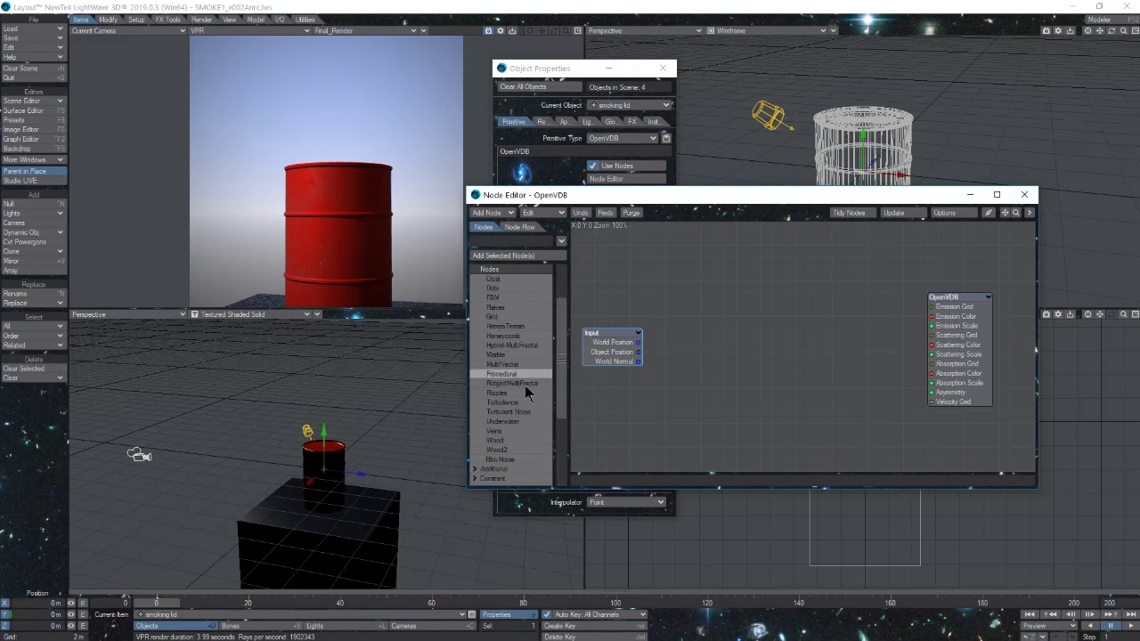
pyautogui.scroll(-4, 524, 390)
pyautogui.click(475, 452)
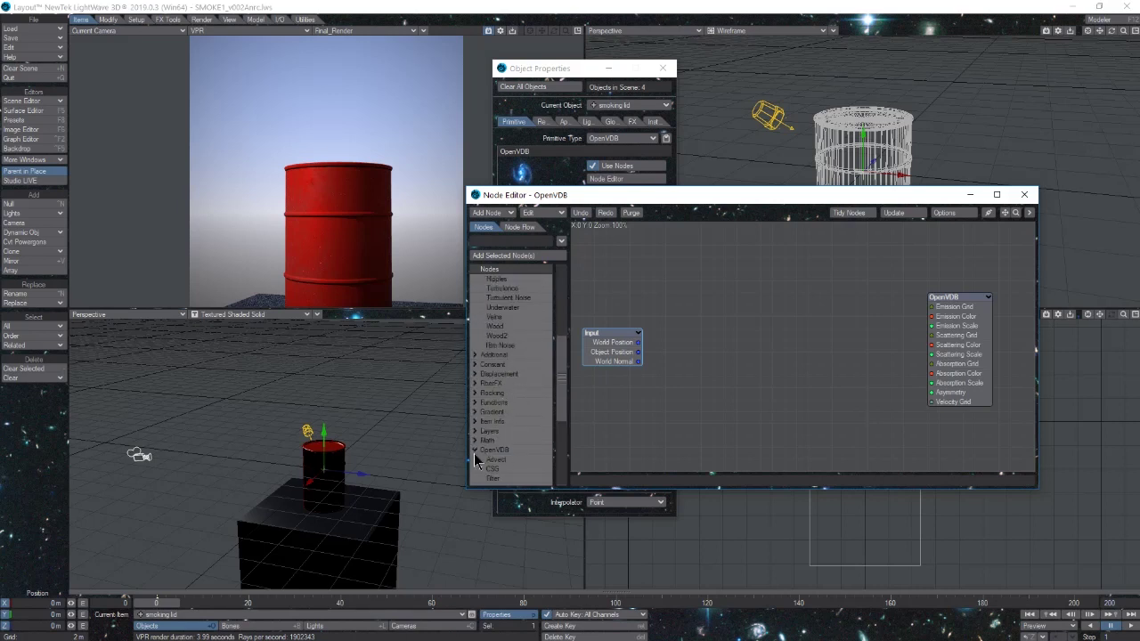
pyautogui.scroll(-5, 522, 361)
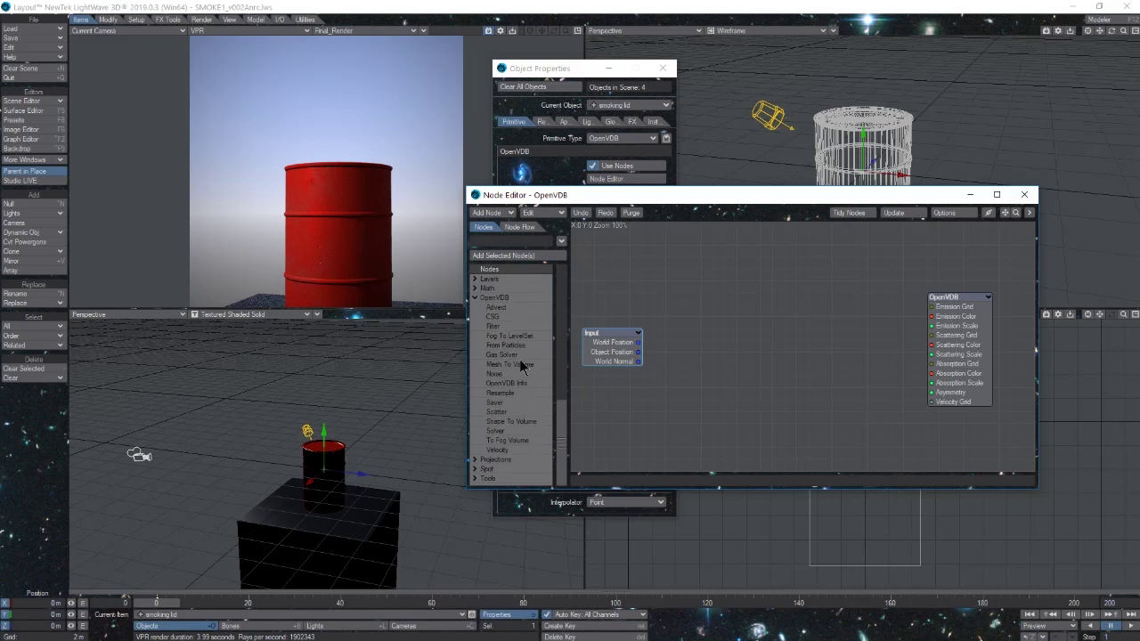
pyautogui.doubleClick(504, 355)
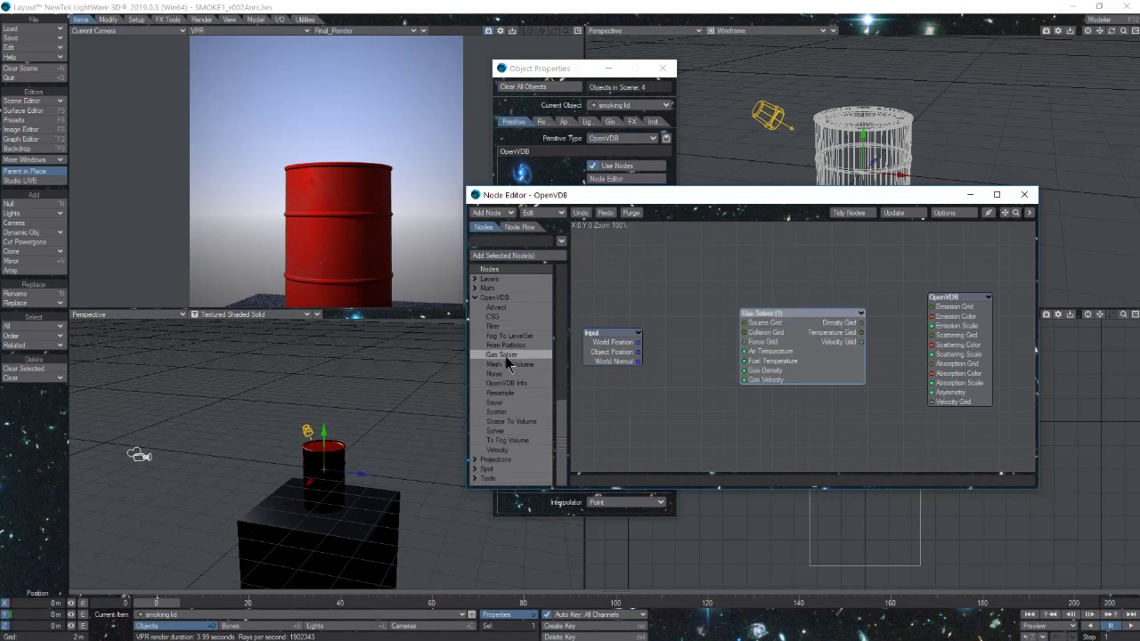
pyautogui.moveTo(811, 362); pyautogui.dragTo(833, 367)
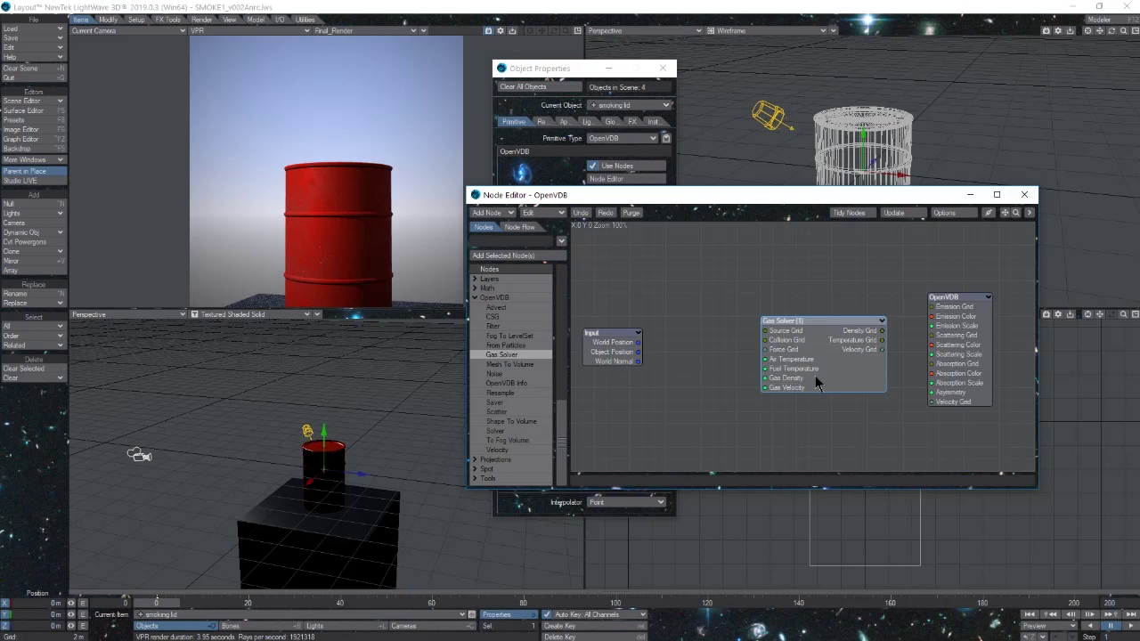
# Wire the Gas Solver's Density Grid into the OpenVDB Scattering Grid input
pyautogui.moveTo(800, 366); pyautogui.dragTo(800, 341)
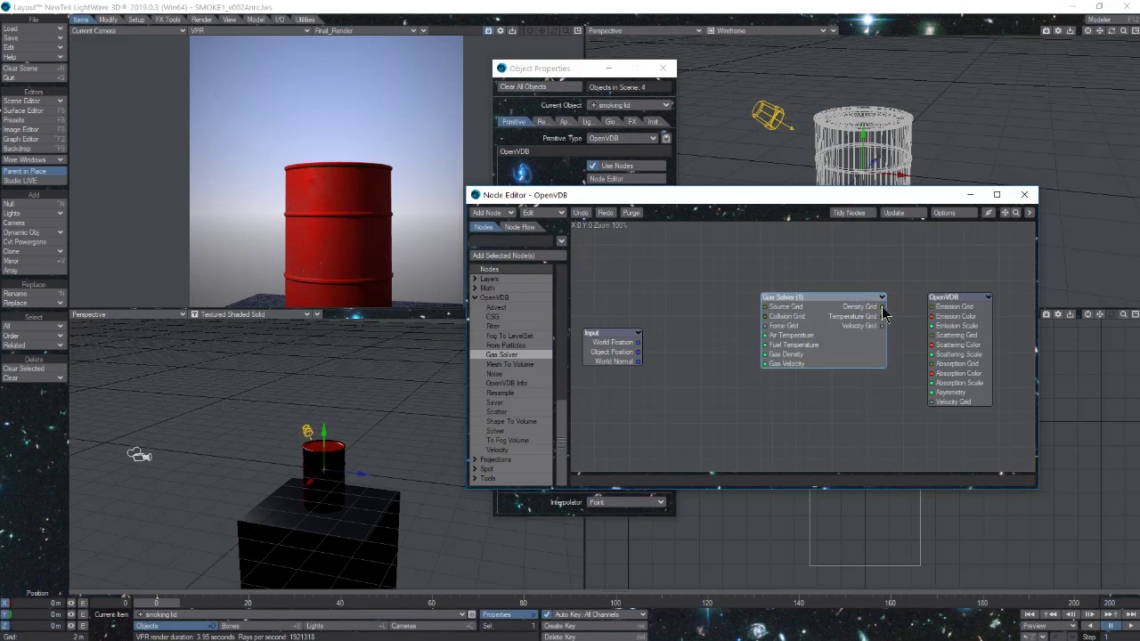
pyautogui.moveTo(881, 307); pyautogui.dragTo(965, 341)
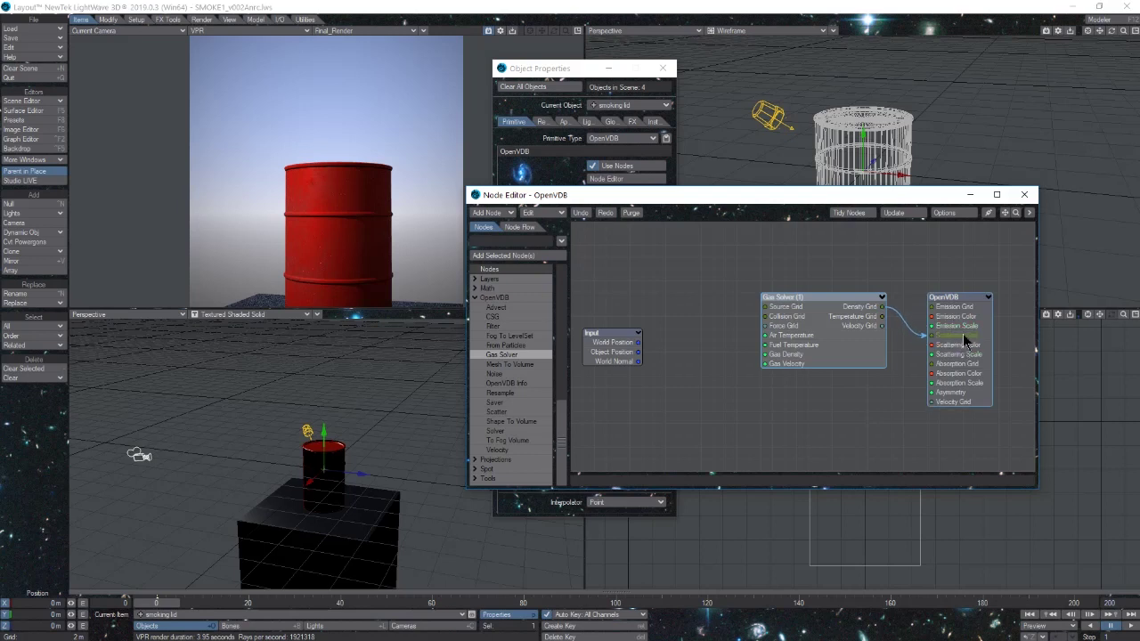
pyautogui.moveTo(870, 349); pyautogui.dragTo(883, 374)
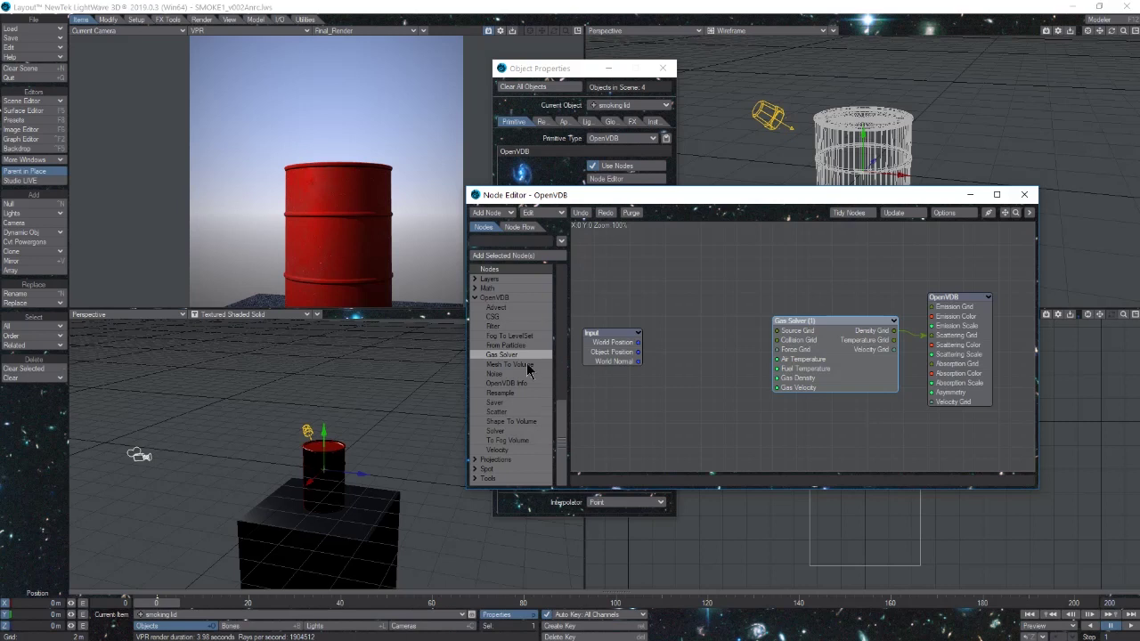
# Add a Mesh To Volume node targeting the 55galdrum_lid mesh
pyautogui.moveTo(529, 370)
pyautogui.mouseDown()
pyautogui.moveTo(704, 286)
pyautogui.moveTo(678, 284)
pyautogui.mouseUp()
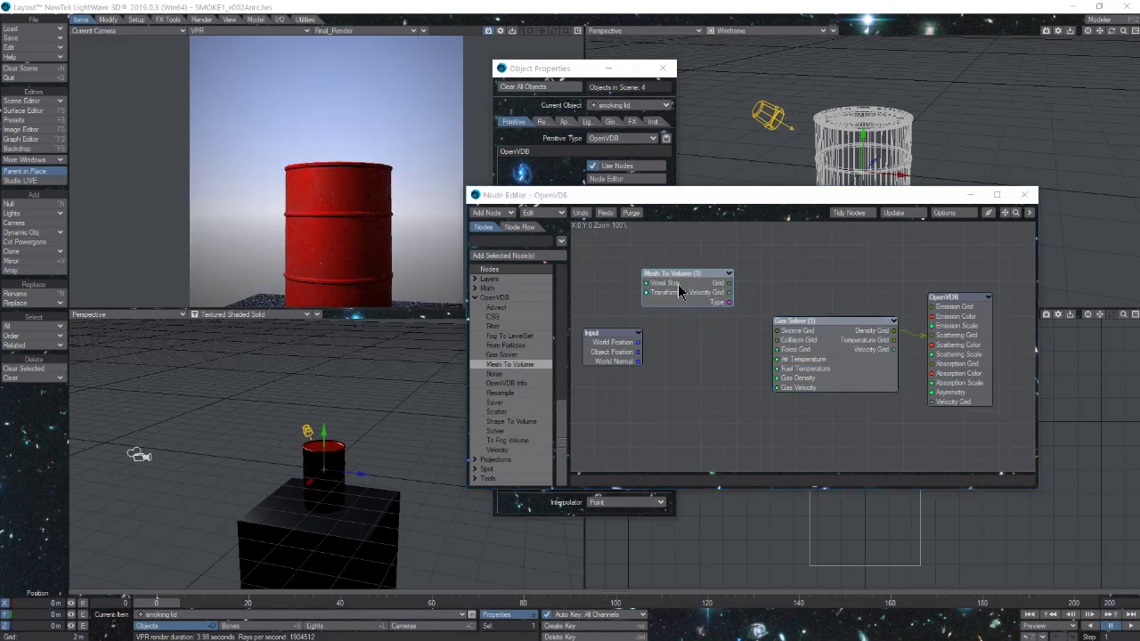
pyautogui.doubleClick(678, 284)
pyautogui.moveTo(711, 290)
pyautogui.mouseDown()
pyautogui.moveTo(729, 248)
pyautogui.moveTo(724, 264)
pyautogui.mouseUp()
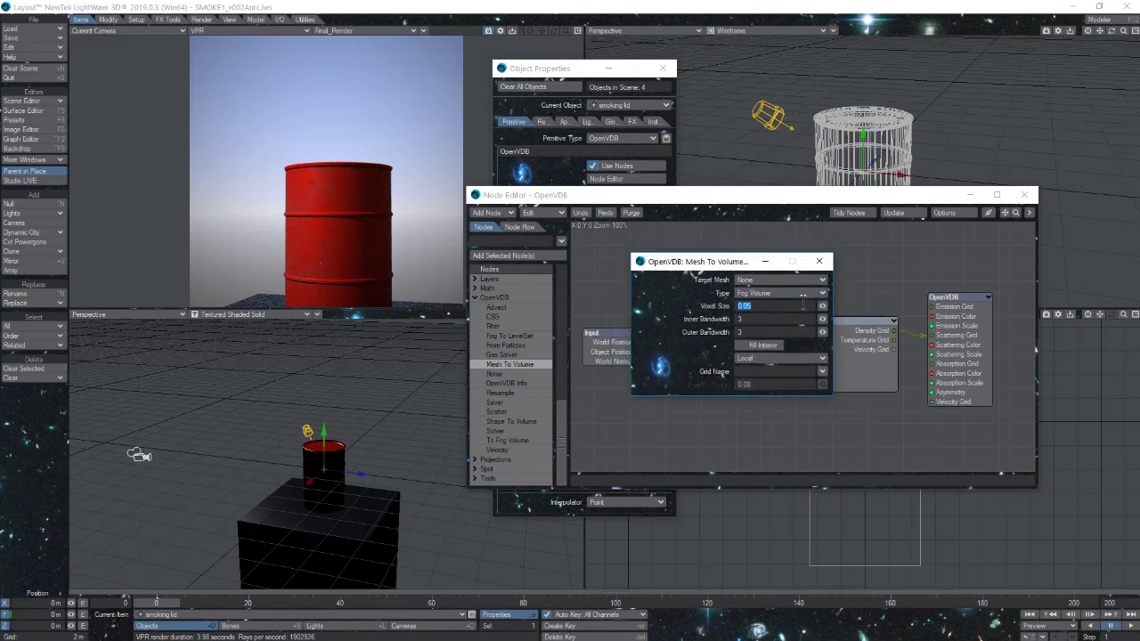
pyautogui.click(771, 280)
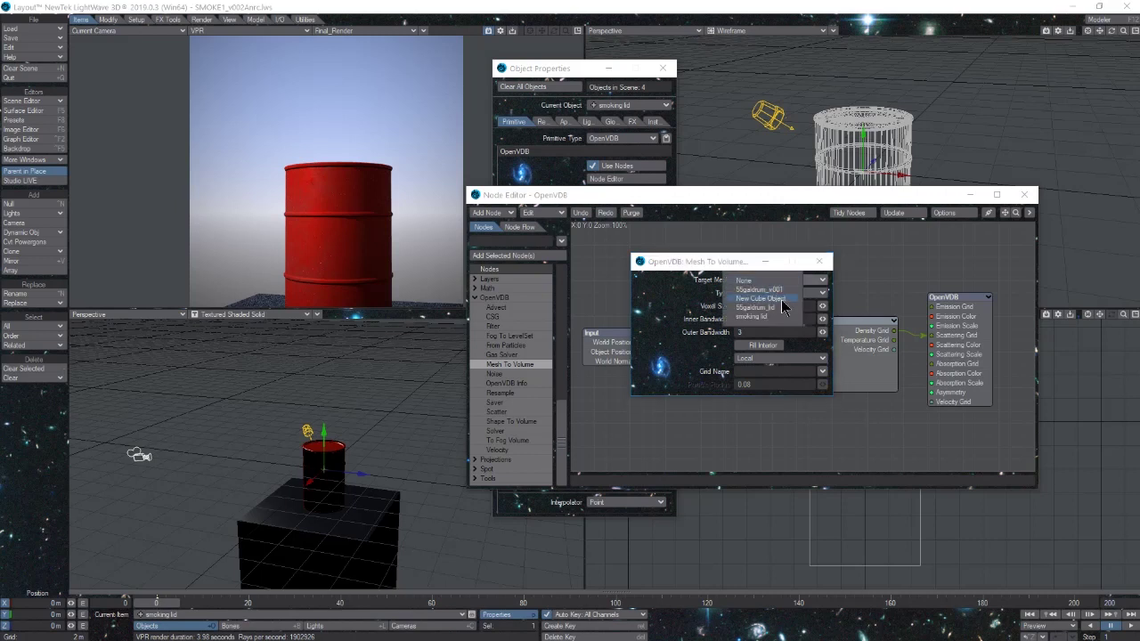
pyautogui.click(781, 309)
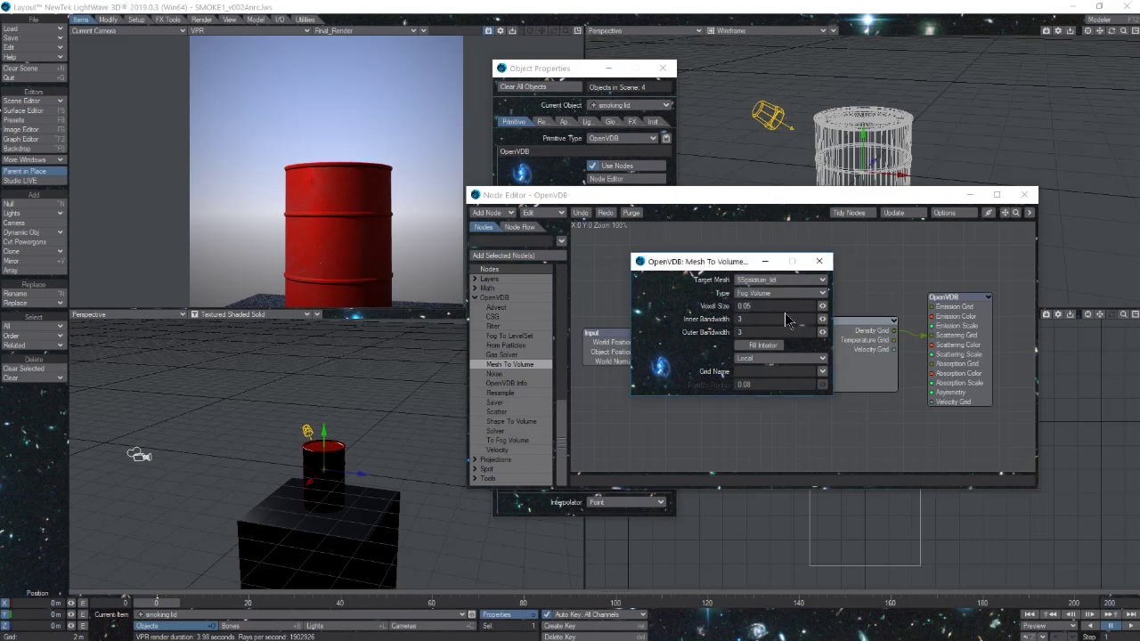
# Set Mesh To Volume to Fog Volume, voxel size 0.09, World transform space
pyautogui.click(771, 295)
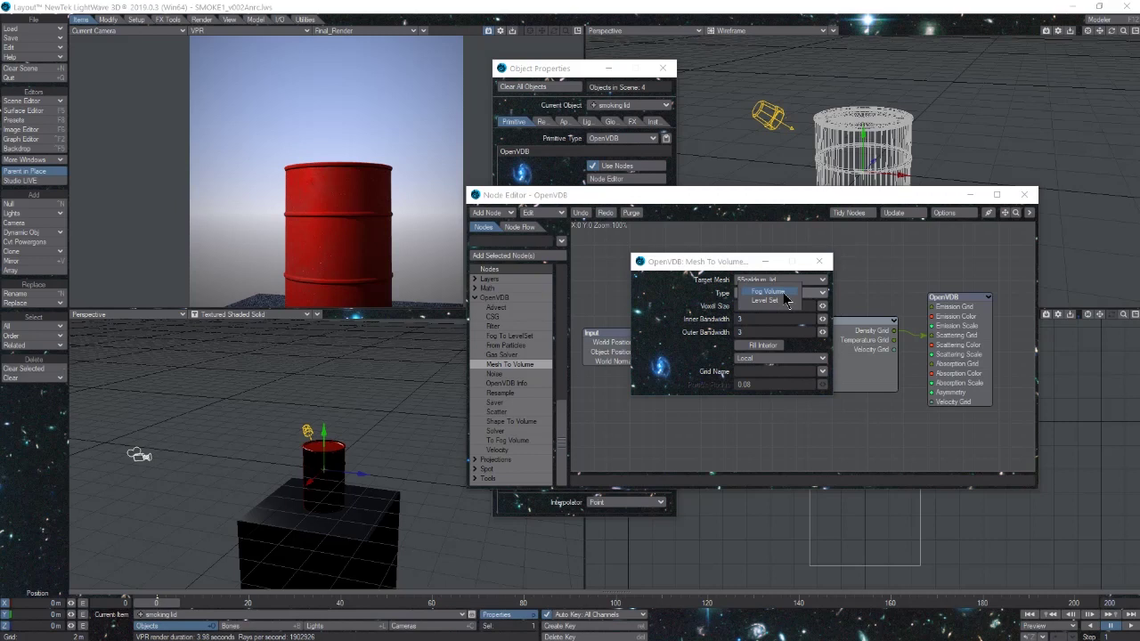
pyautogui.click(784, 295)
pyautogui.write('0.05')
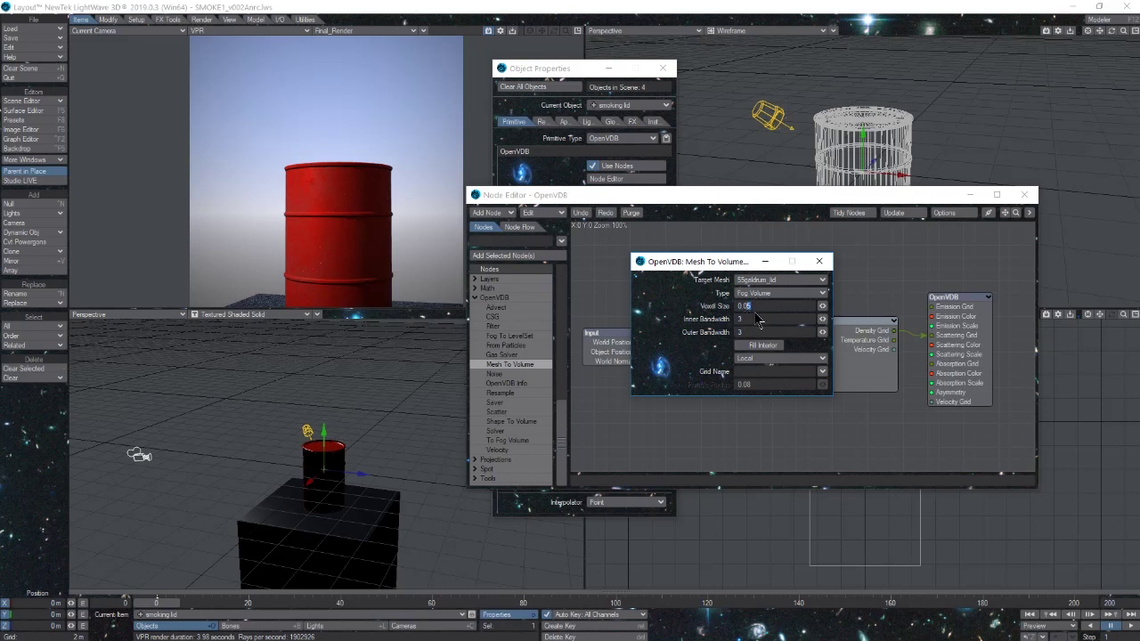
pyautogui.press('BackSpace')
pyautogui.write('9')
pyautogui.press('Return')
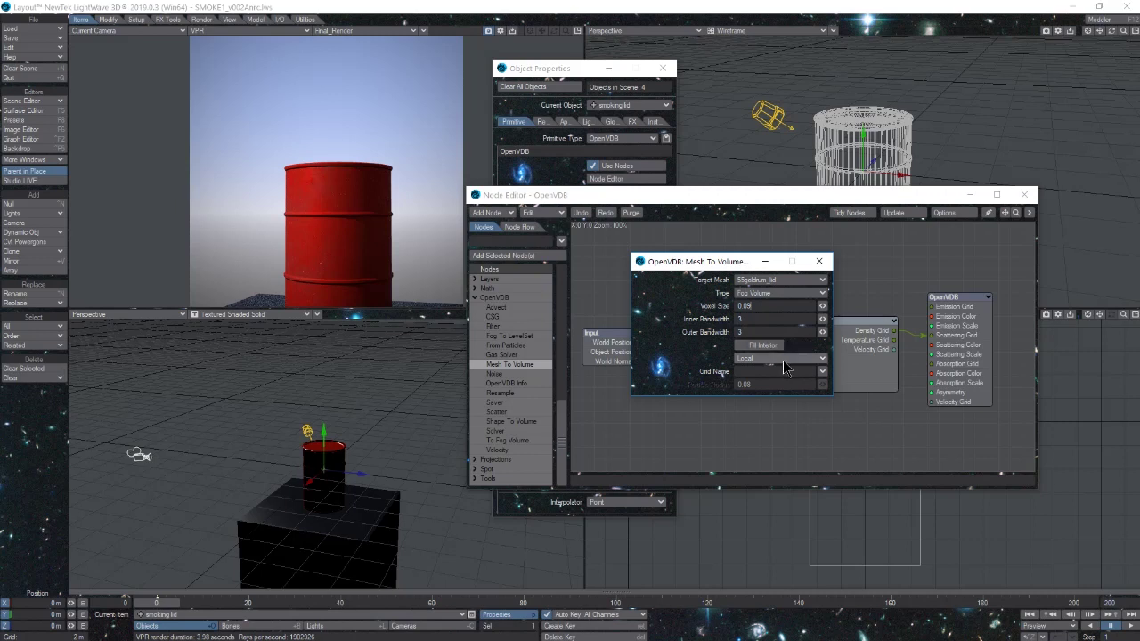
pyautogui.click(784, 368)
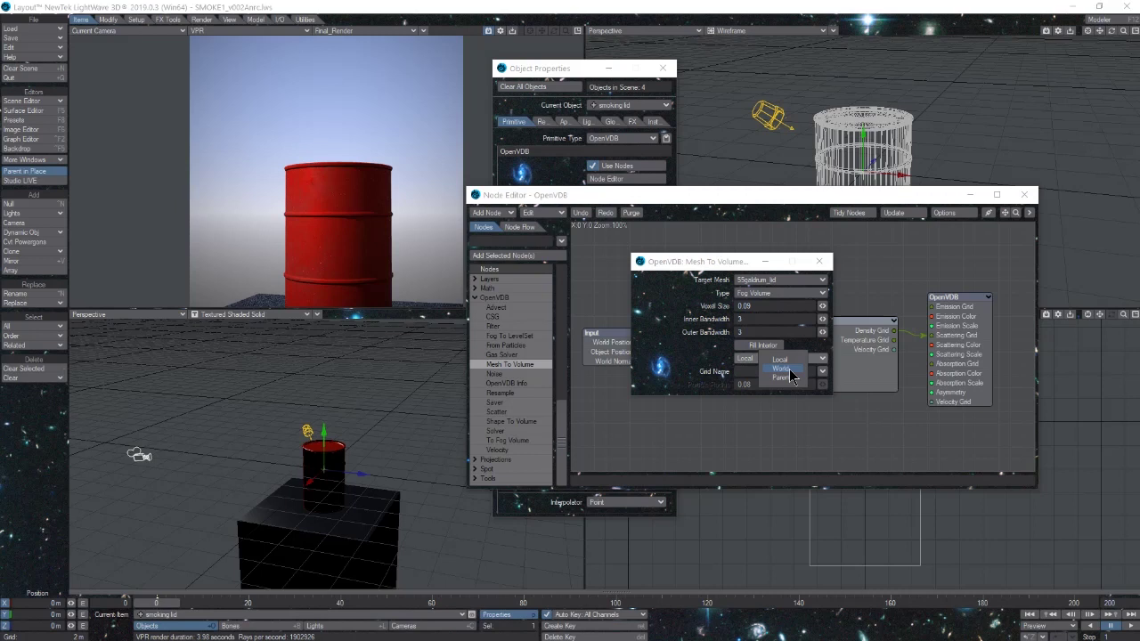
pyautogui.click(790, 369)
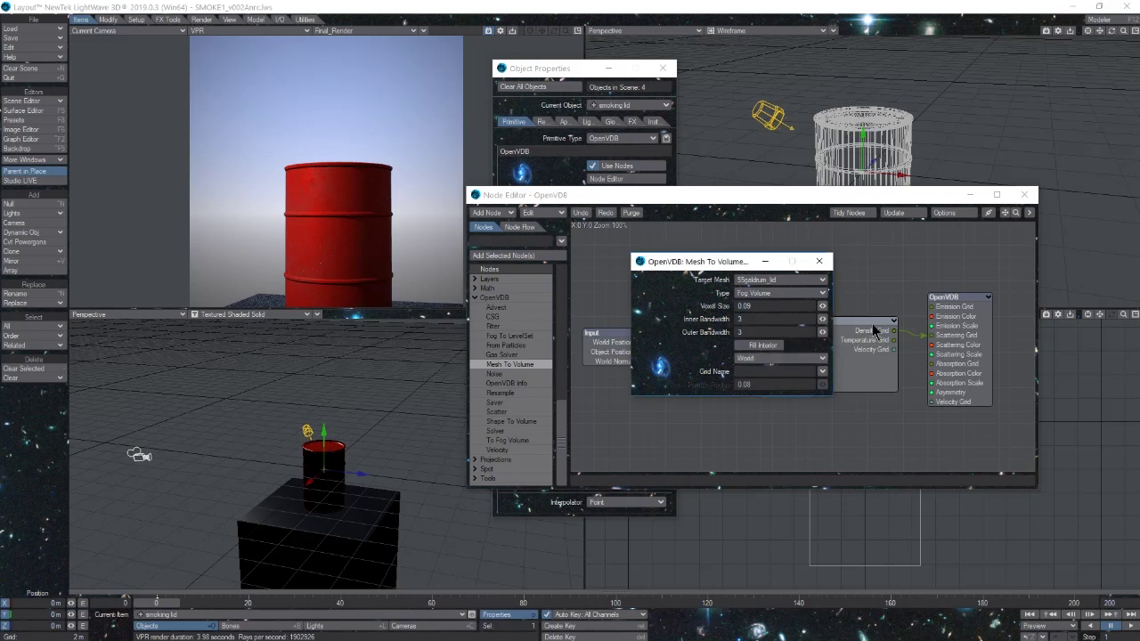
pyautogui.click(818, 261)
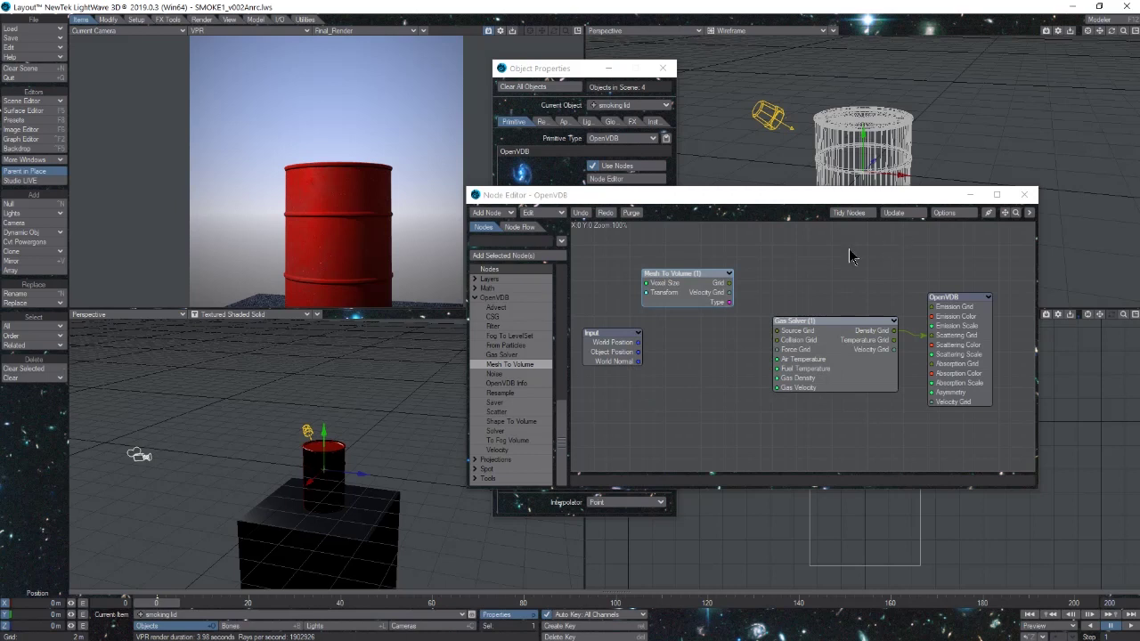
# Wire Mesh To Volume's Grid into Gas Solver's Source Grid and play the simulation to frame 38
pyautogui.moveTo(678, 294); pyautogui.dragTo(630, 294)
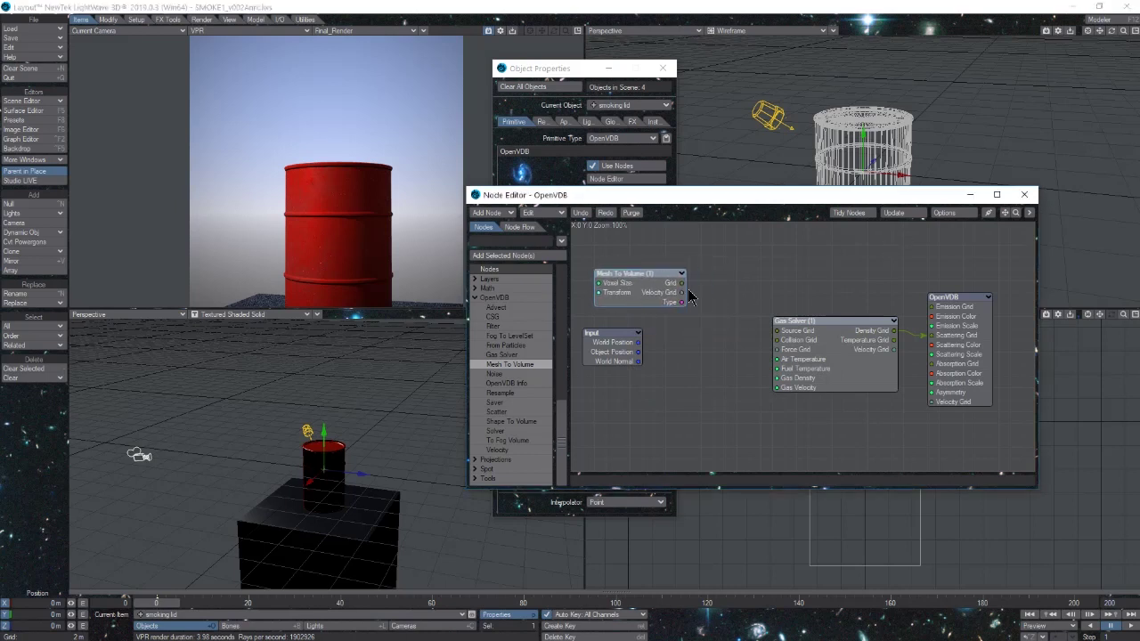
pyautogui.moveTo(681, 282); pyautogui.dragTo(780, 334)
pyautogui.click(1127, 628)
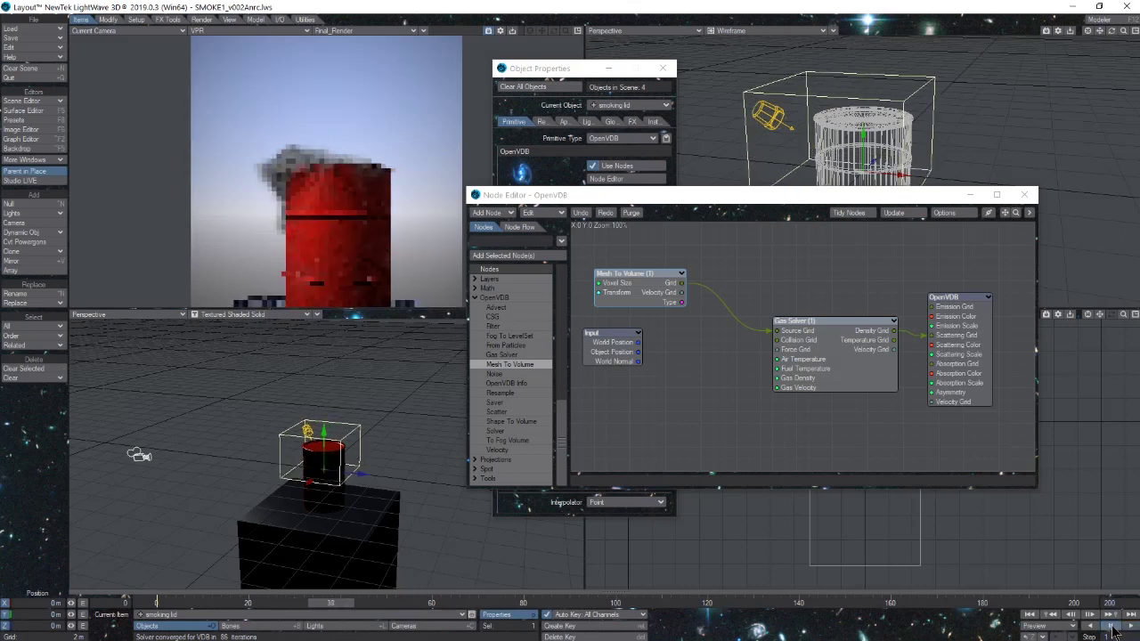
pyautogui.click(1111, 627)
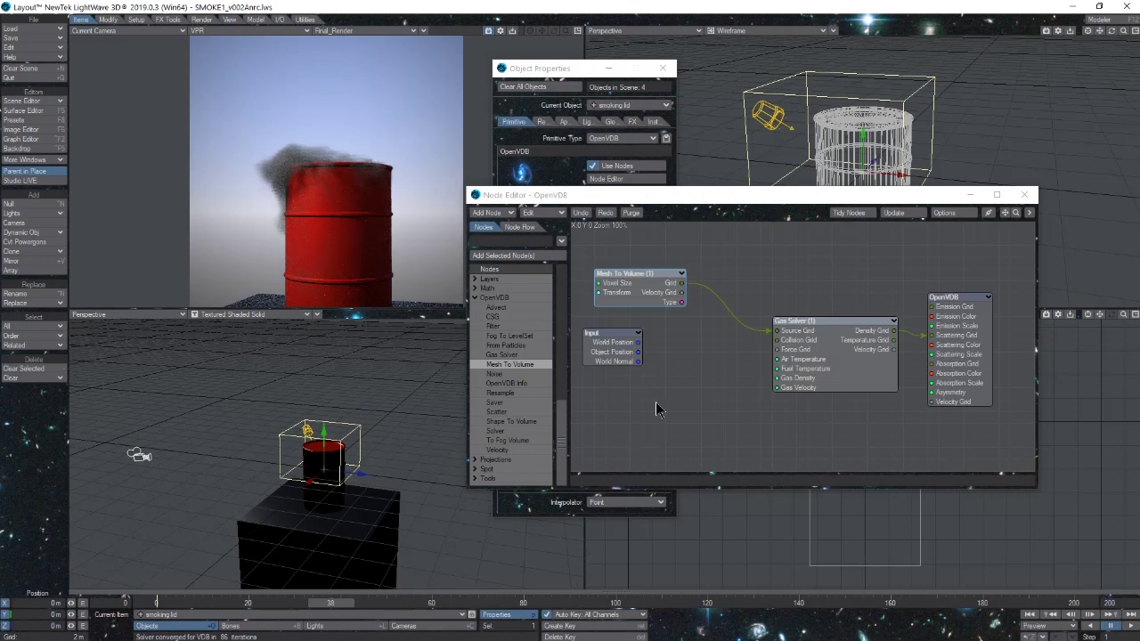
pyautogui.click(251, 605)
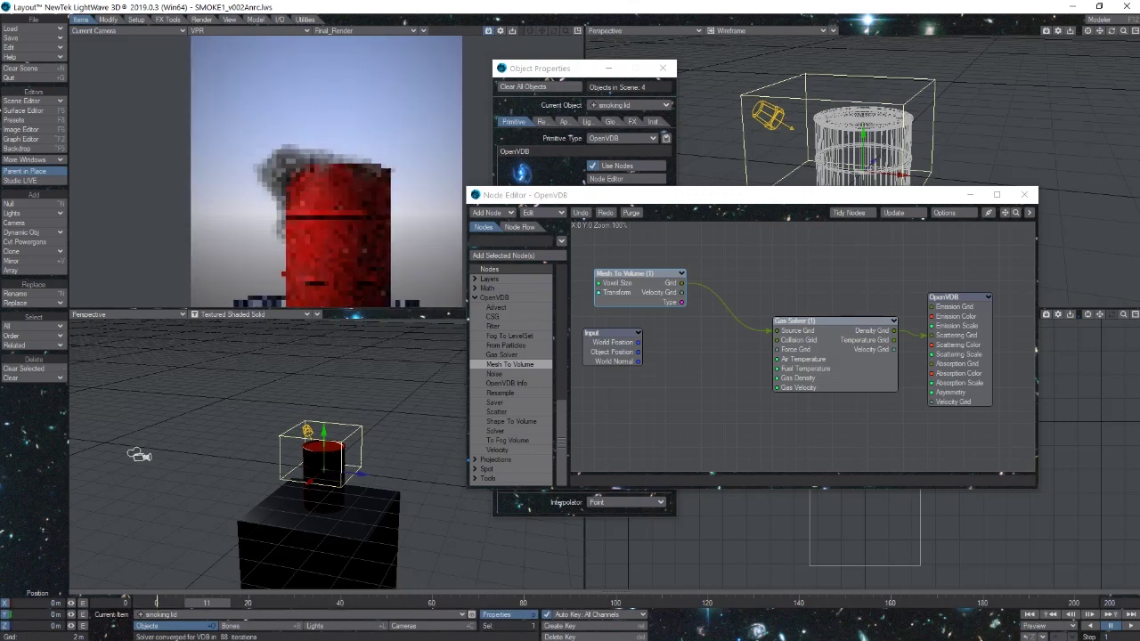
# Rewind to frame 0 and set the Gas Solver's Ambient Temperature to 0
pyautogui.click(248, 613)
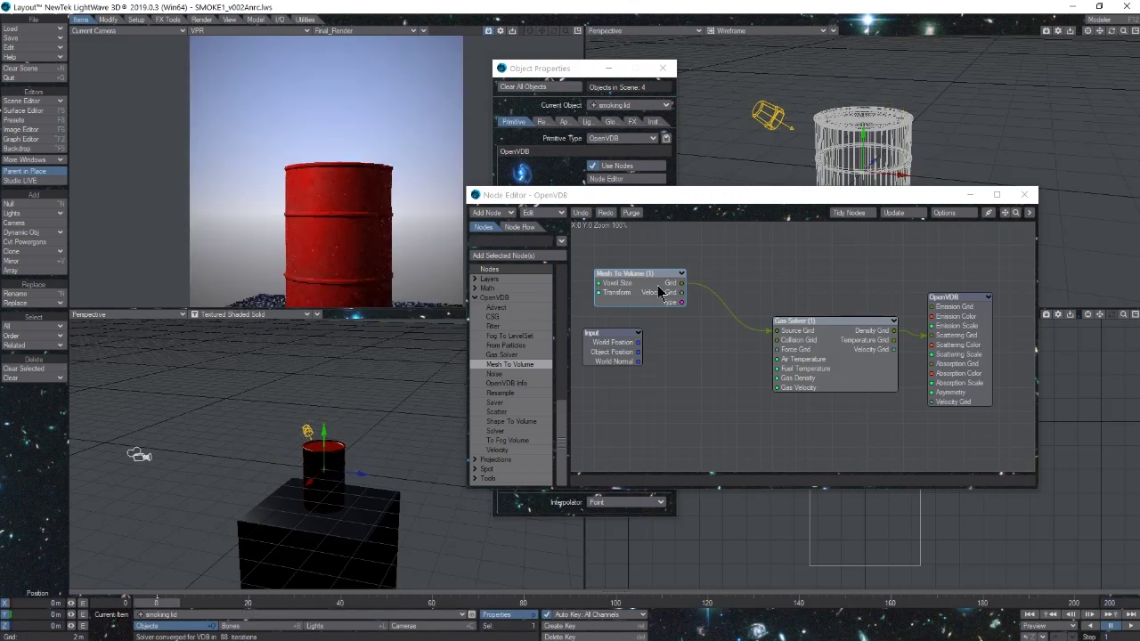
pyautogui.doubleClick(813, 336)
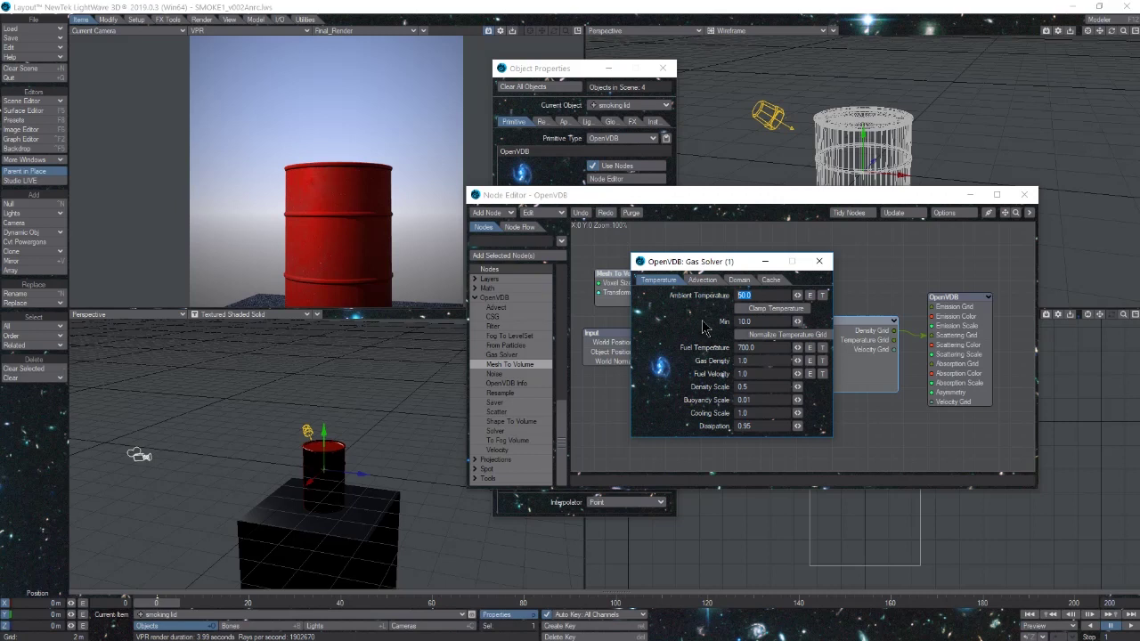
pyautogui.write('0')
pyautogui.click(750, 347)
# Keyframe Fuel Temperature as a wavy curve rising from 700 through frame 210
pyautogui.click(810, 348)
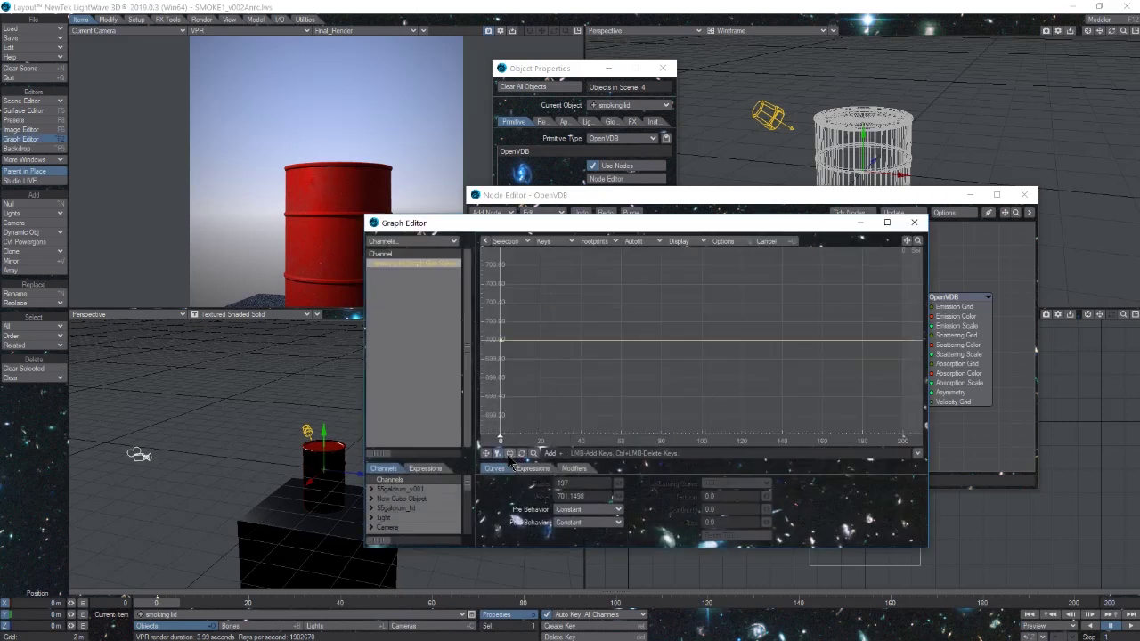
pyautogui.moveTo(917, 251); pyautogui.dragTo(905, 255)
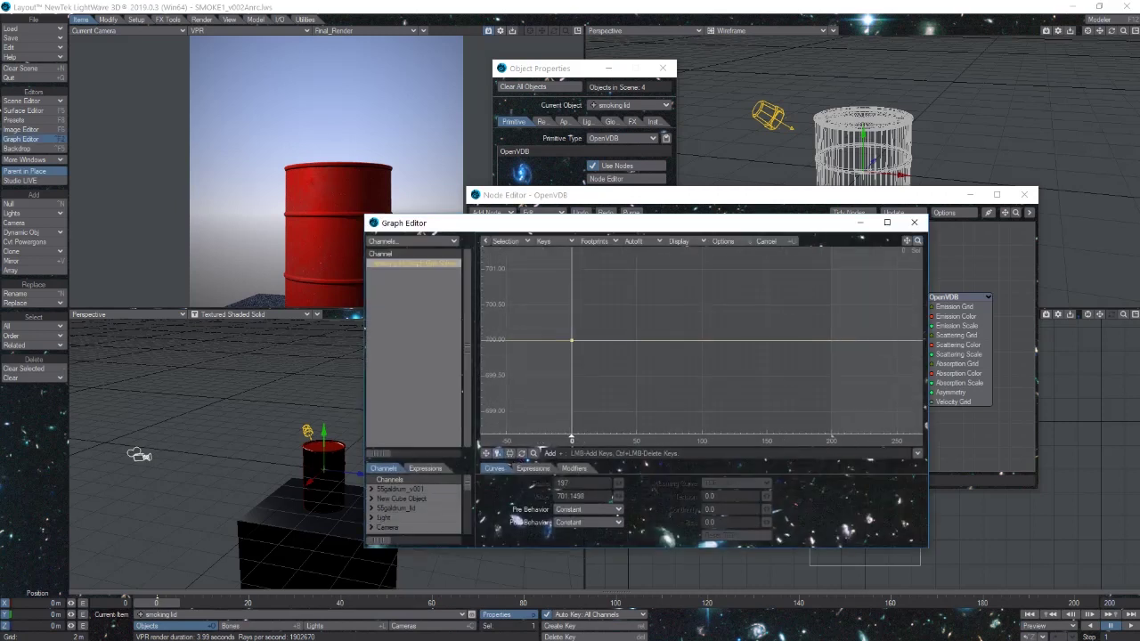
pyautogui.moveTo(599, 343); pyautogui.dragTo(599, 255)
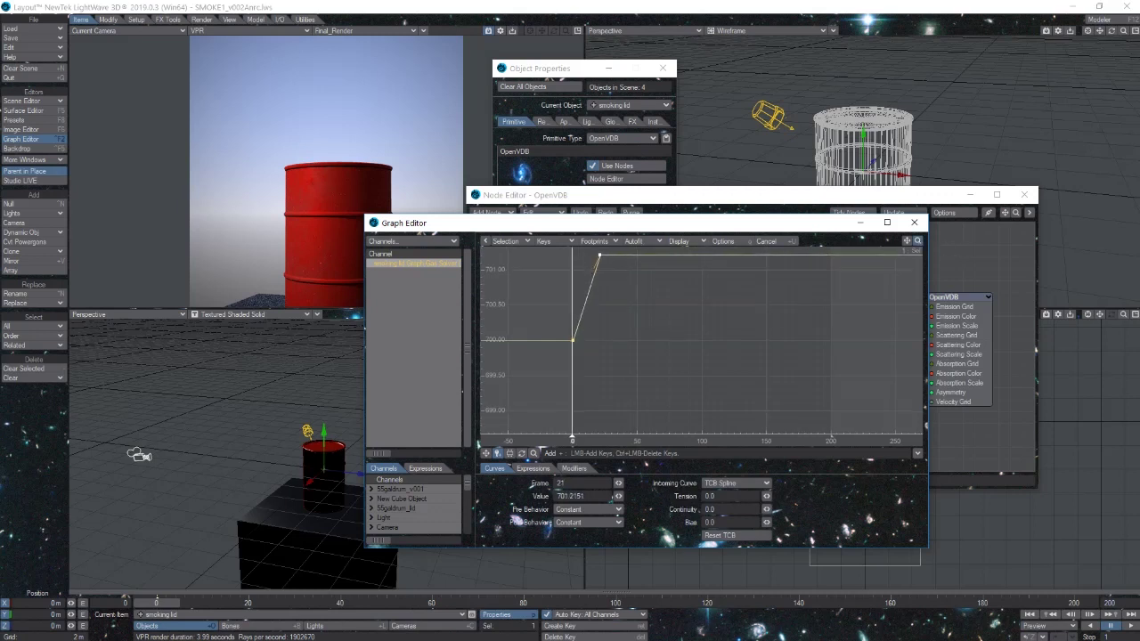
pyautogui.moveTo(917, 241); pyautogui.dragTo(892, 256)
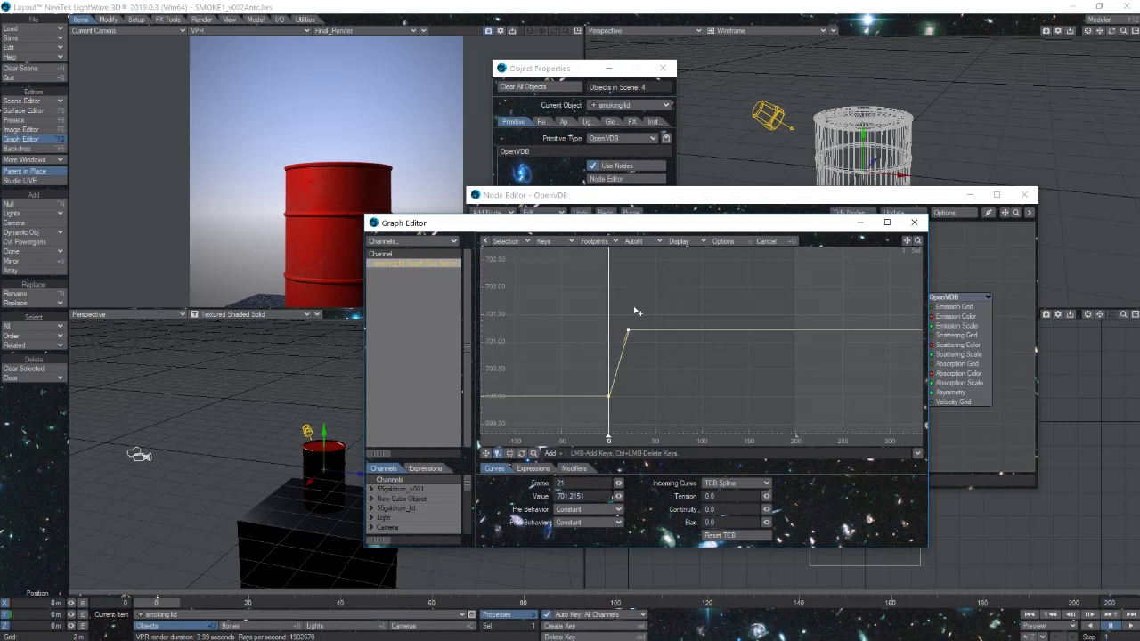
pyautogui.moveTo(649, 334); pyautogui.dragTo(653, 287)
pyautogui.moveTo(666, 331); pyautogui.dragTo(654, 327)
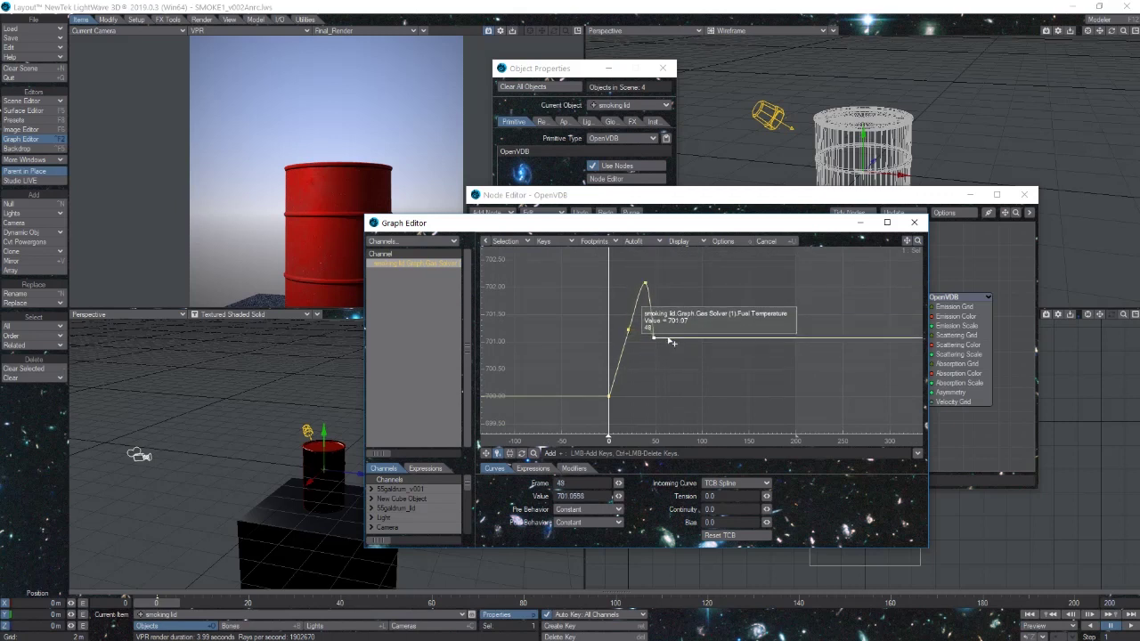
pyautogui.moveTo(671, 283)
pyautogui.mouseDown()
pyautogui.moveTo(671, 266)
pyautogui.moveTo(697, 373)
pyautogui.moveTo(717, 284)
pyautogui.moveTo(731, 354)
pyautogui.moveTo(748, 281)
pyautogui.moveTo(767, 351)
pyautogui.moveTo(783, 295)
pyautogui.moveTo(790, 335)
pyautogui.mouseUp()
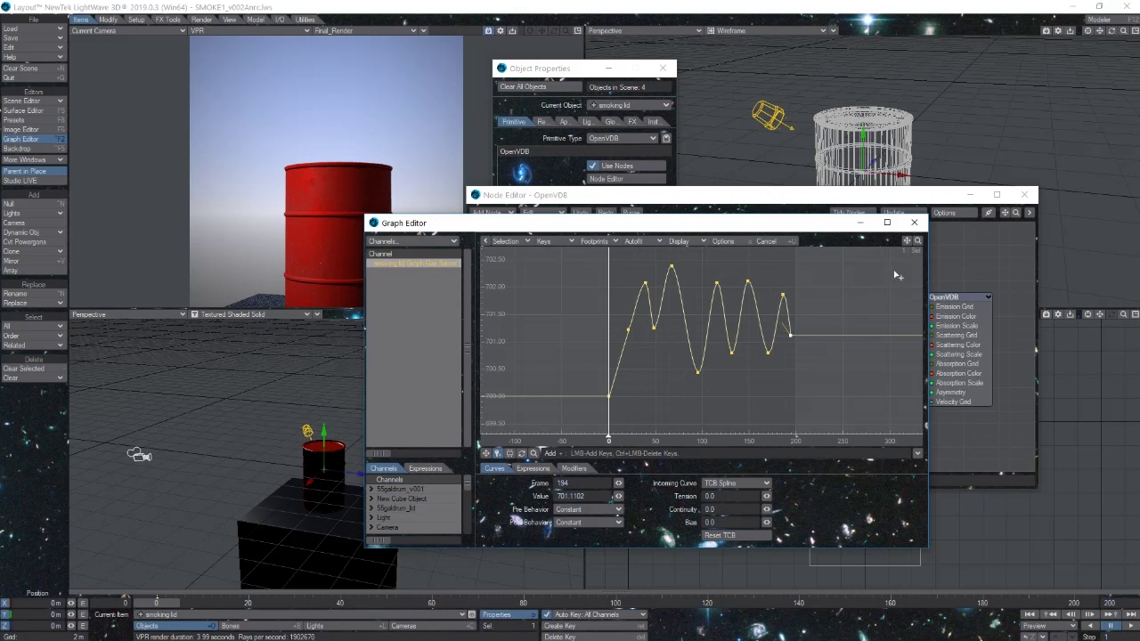
pyautogui.click(804, 336)
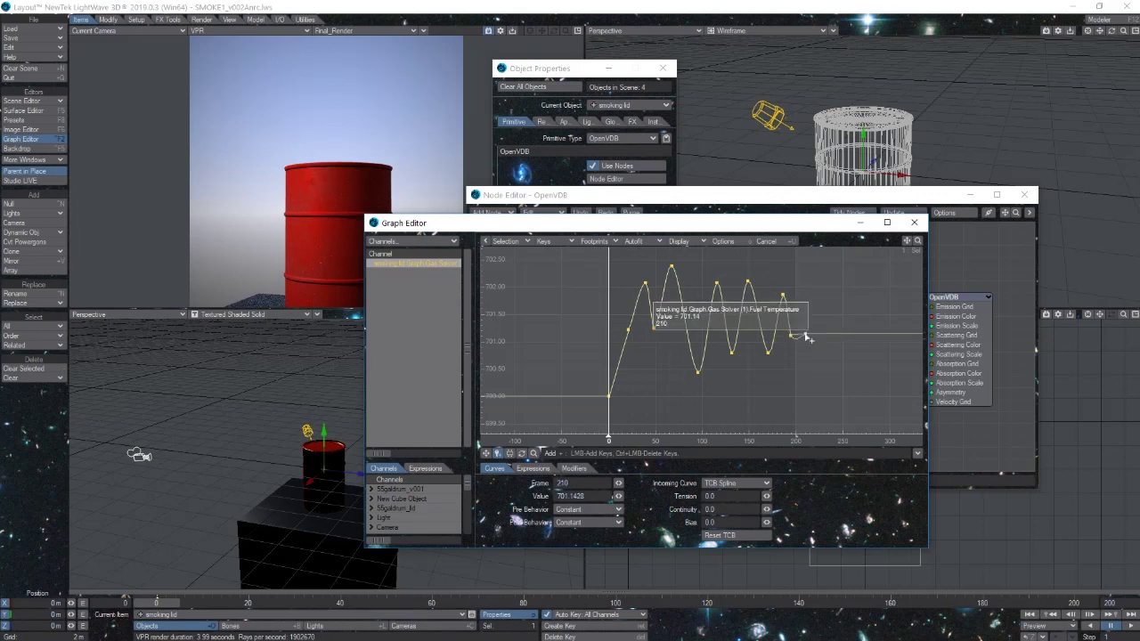
pyautogui.click(914, 223)
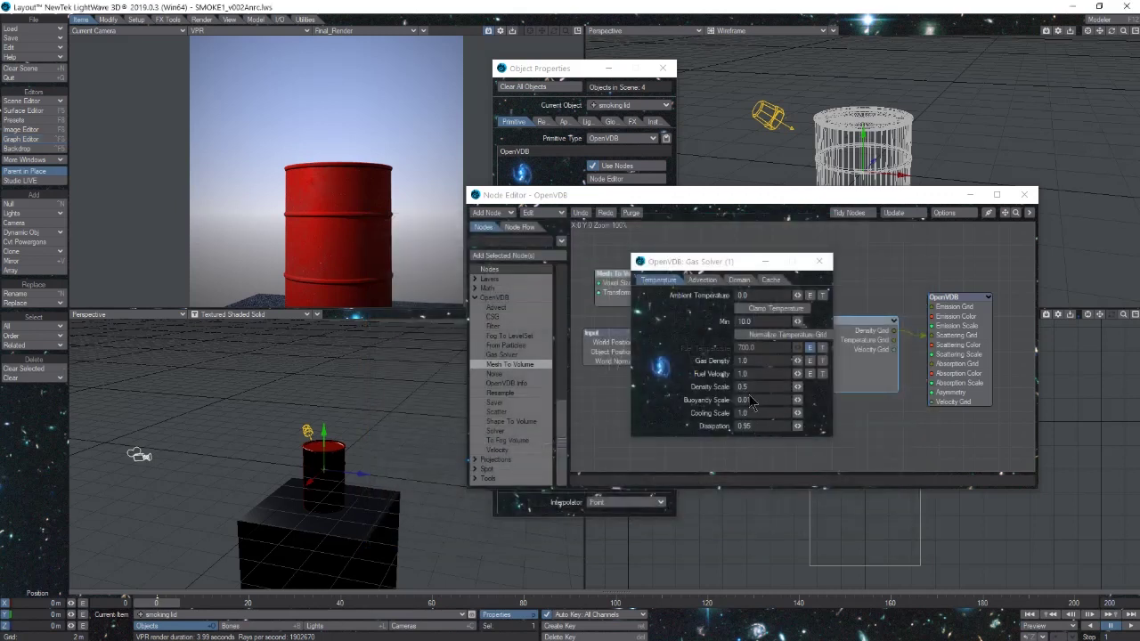
pyautogui.write('1')
# Set the Gas Solver's Gas Density to 55 and Fuel Velocity to 20
pyautogui.click(753, 361)
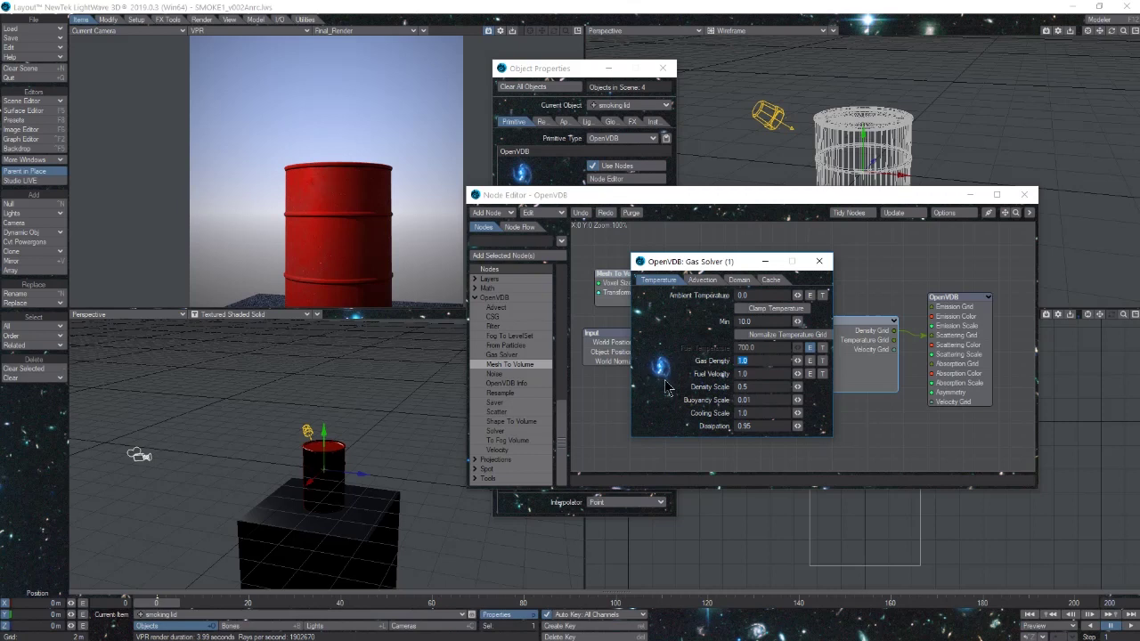
pyautogui.write('55')
pyautogui.press('Tab')
pyautogui.write('20')
pyautogui.moveTo(697, 268); pyautogui.dragTo(696, 281)
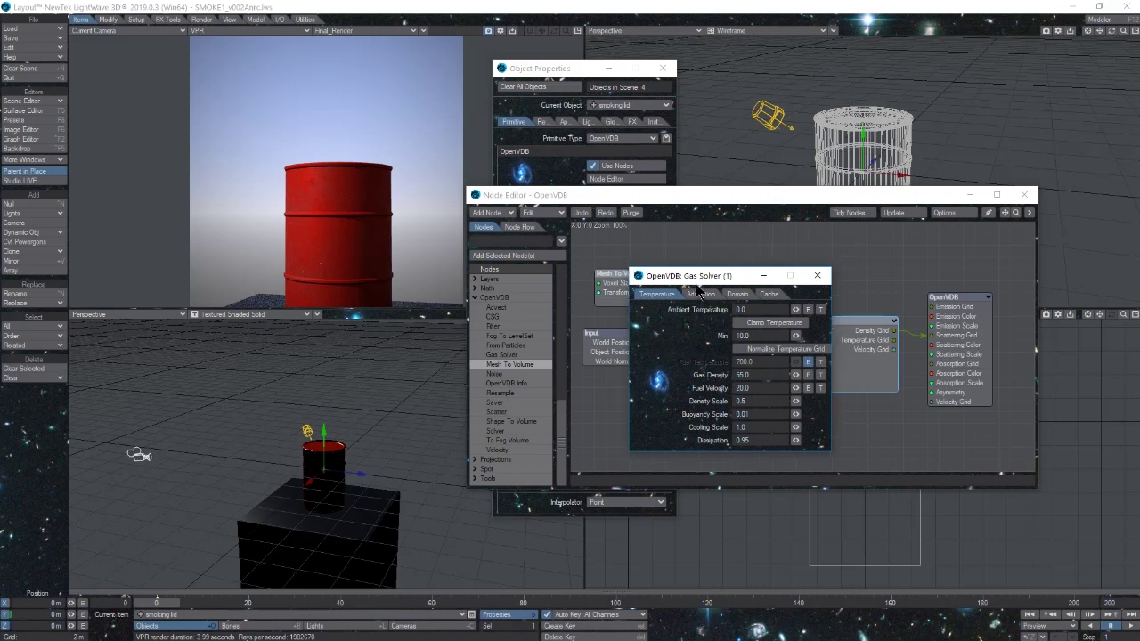
pyautogui.click(700, 294)
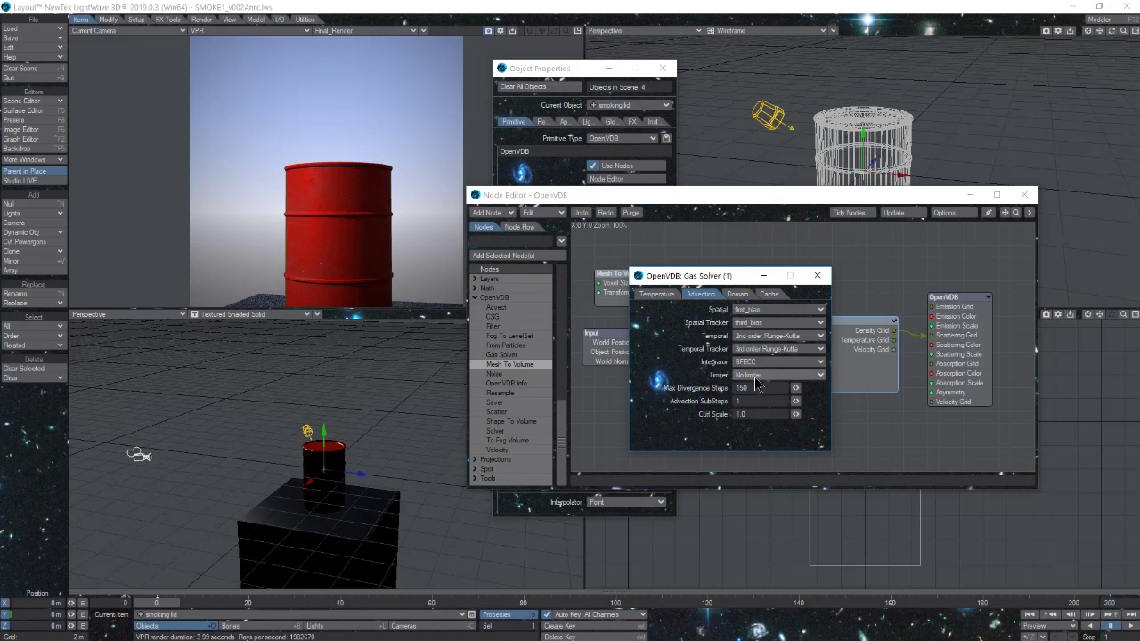
# Set the Gas Solver's max domain to 8 m in X and Z and 50 m in Y
pyautogui.click(738, 294)
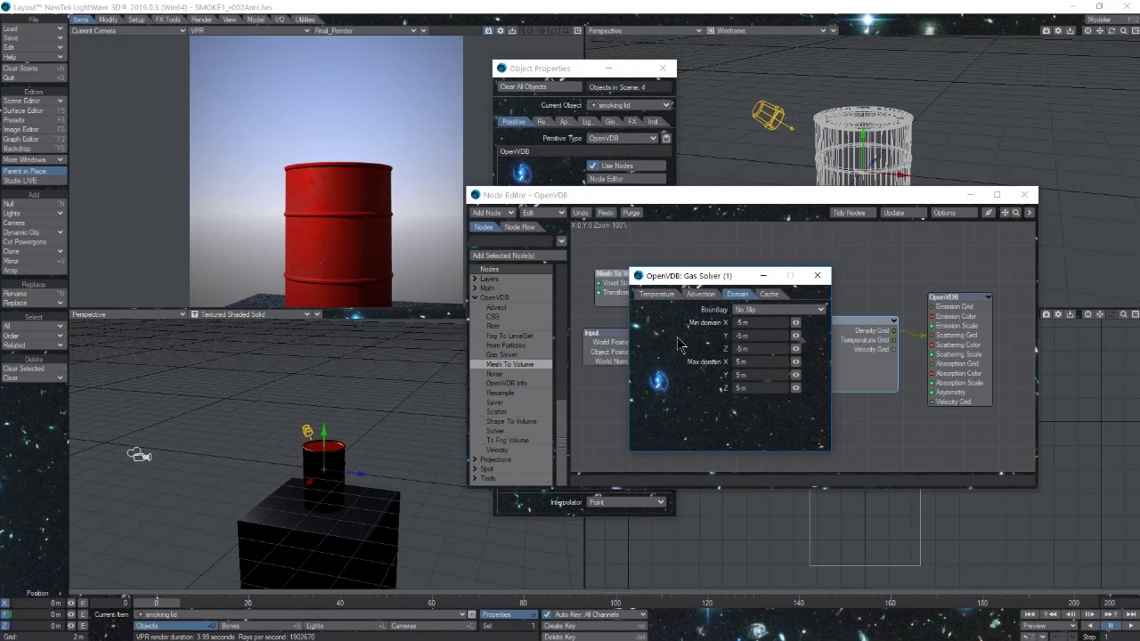
pyautogui.click(769, 362)
pyautogui.write('8')
pyautogui.press('Tab')
pyautogui.press('Tab')
pyautogui.write('8')
pyautogui.hotkey('shift', 'Tab')
pyautogui.write('5')
pyautogui.press('Return')
# Keep the No Slip boundary, review the cache settings, and close the Gas Solver panel
pyautogui.click(766, 309)
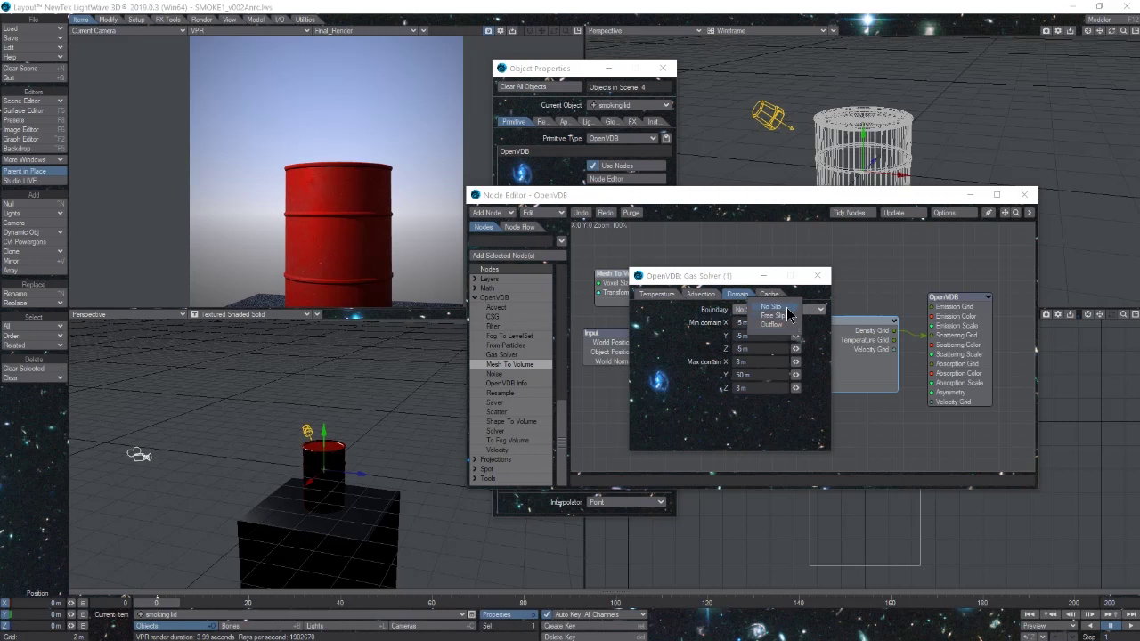
pyautogui.click(787, 307)
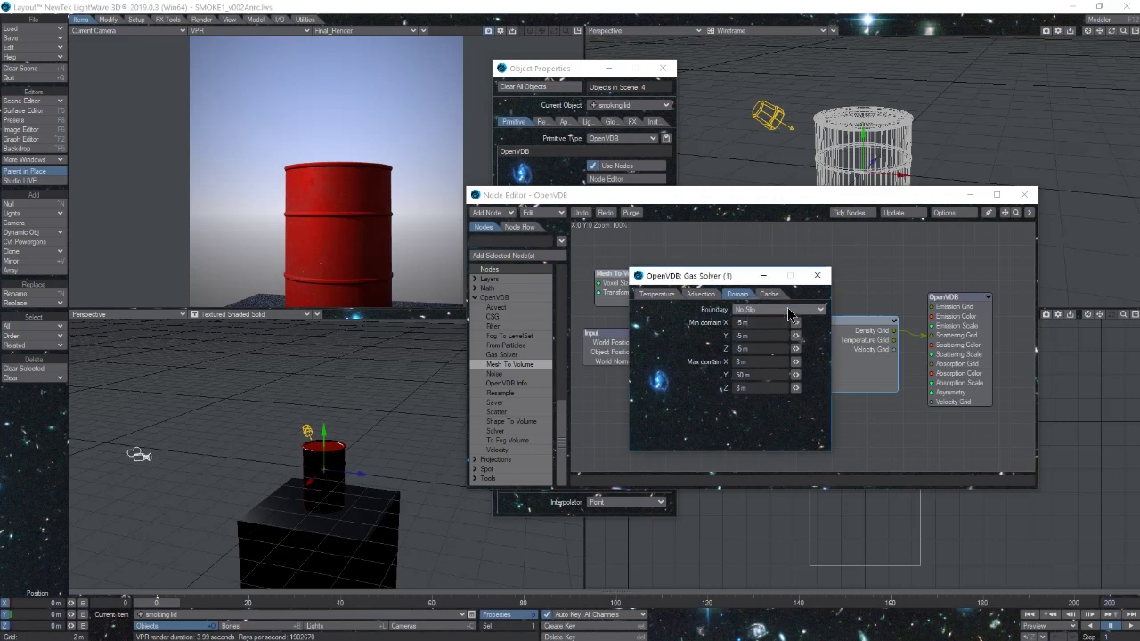
pyautogui.click(772, 296)
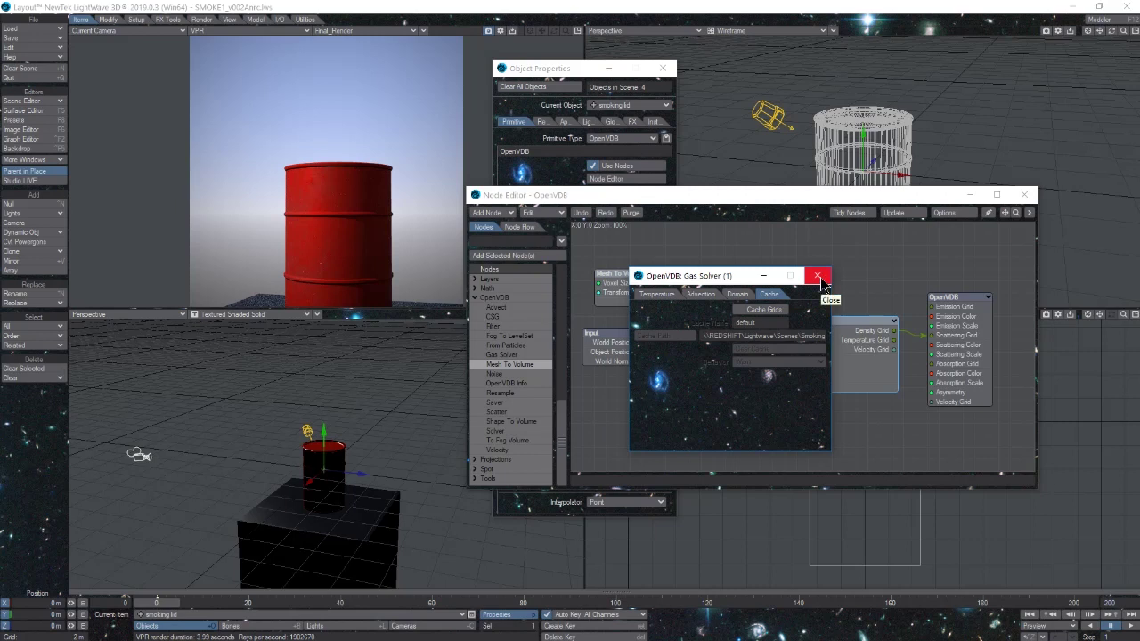
pyautogui.click(818, 278)
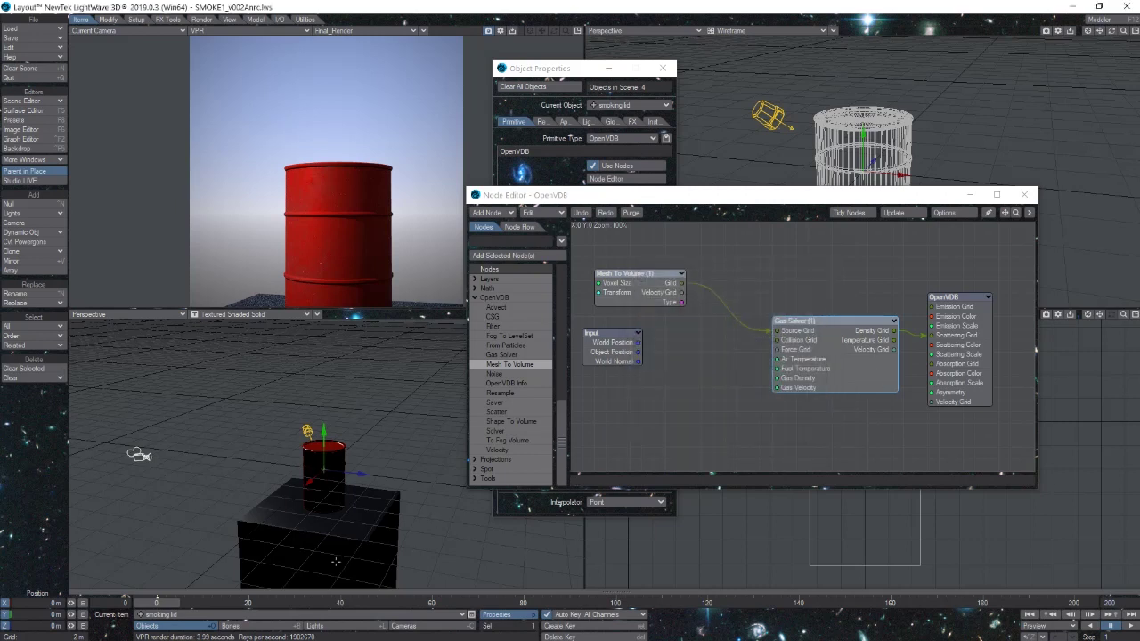
# Replay the simulation, then drag back to frame 0 so the barrel shows without smoke
pyautogui.click(1129, 629)
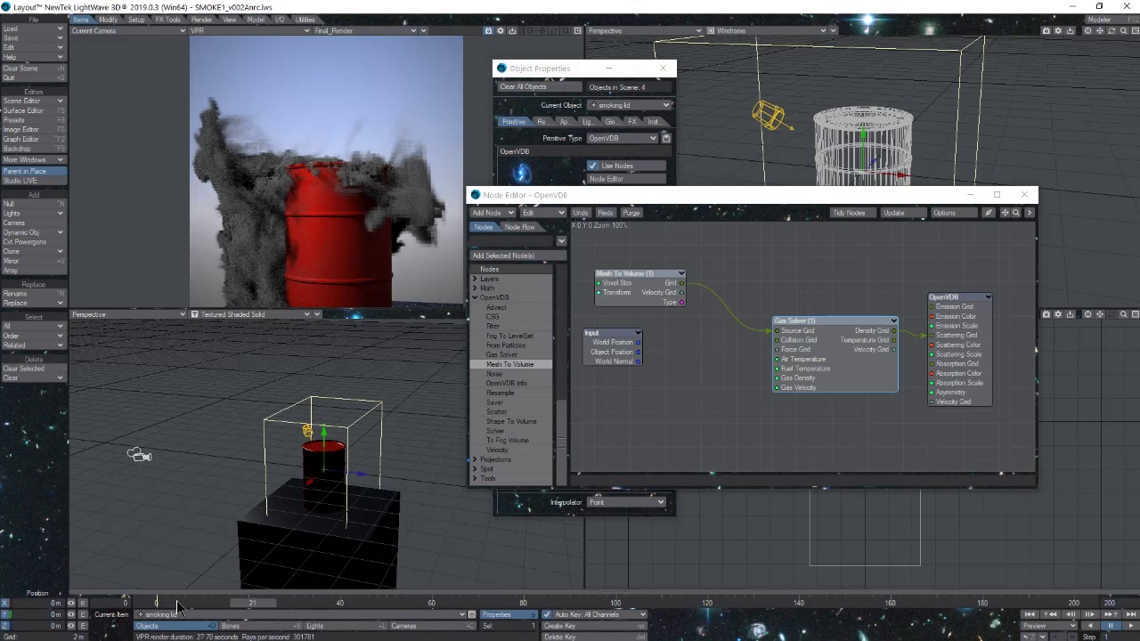
pyautogui.press('Left')
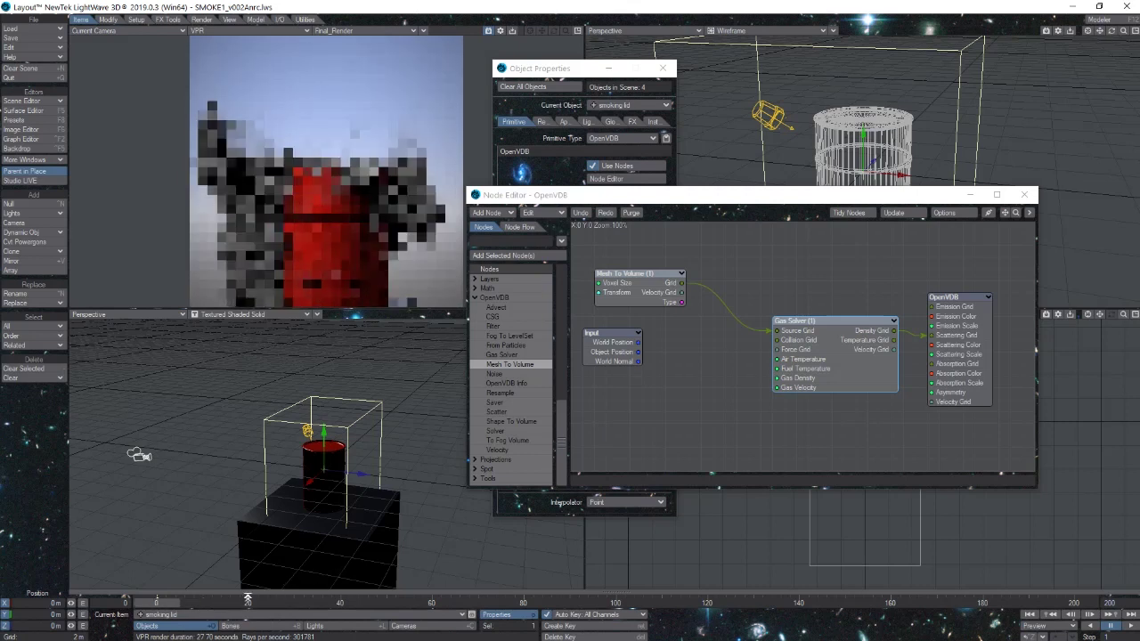
pyautogui.moveTo(248, 603); pyautogui.dragTo(157, 603)
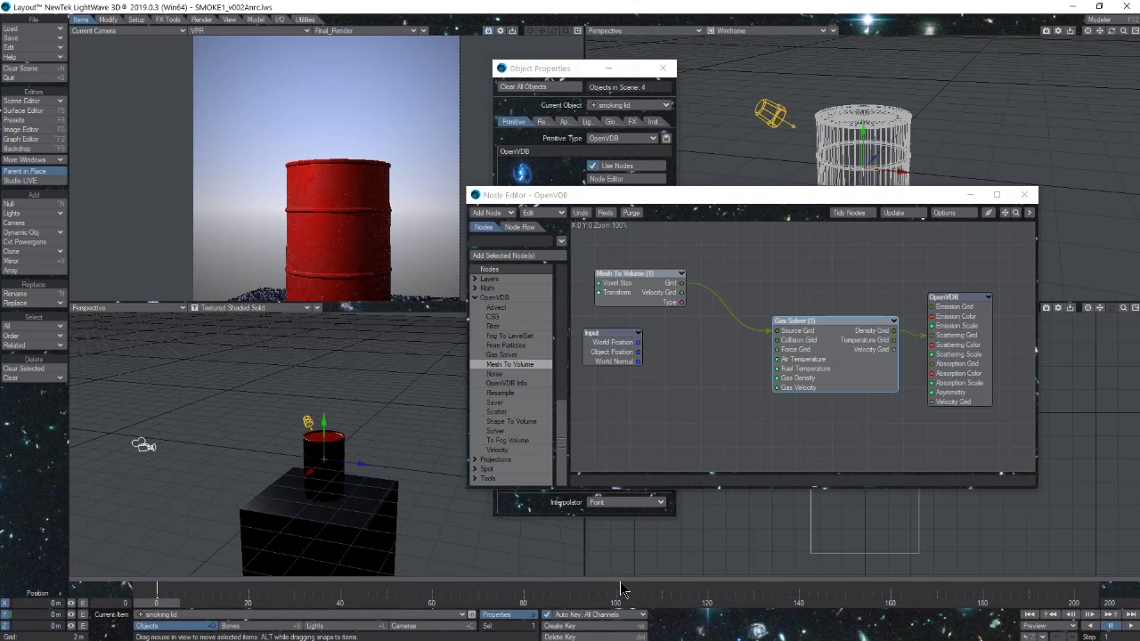
pyautogui.moveTo(620, 579); pyautogui.dragTo(621, 591)
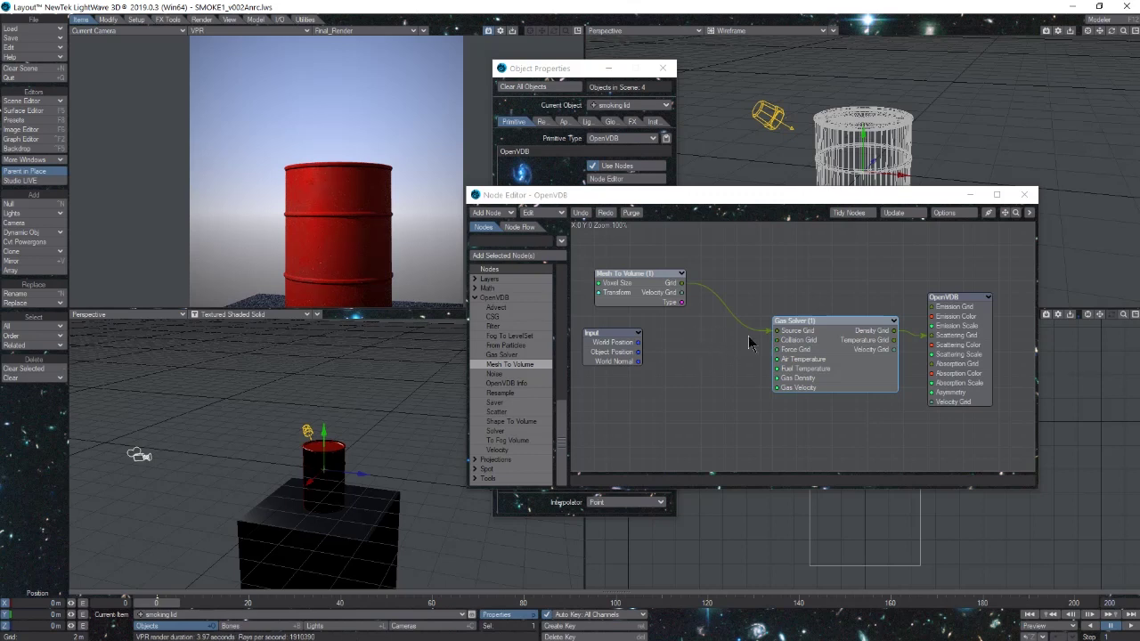
# Route Mesh To Volume's grid through a new OpenVDB Noise node into the Gas Solver source
pyautogui.moveTo(766, 331); pyautogui.dragTo(766, 331)
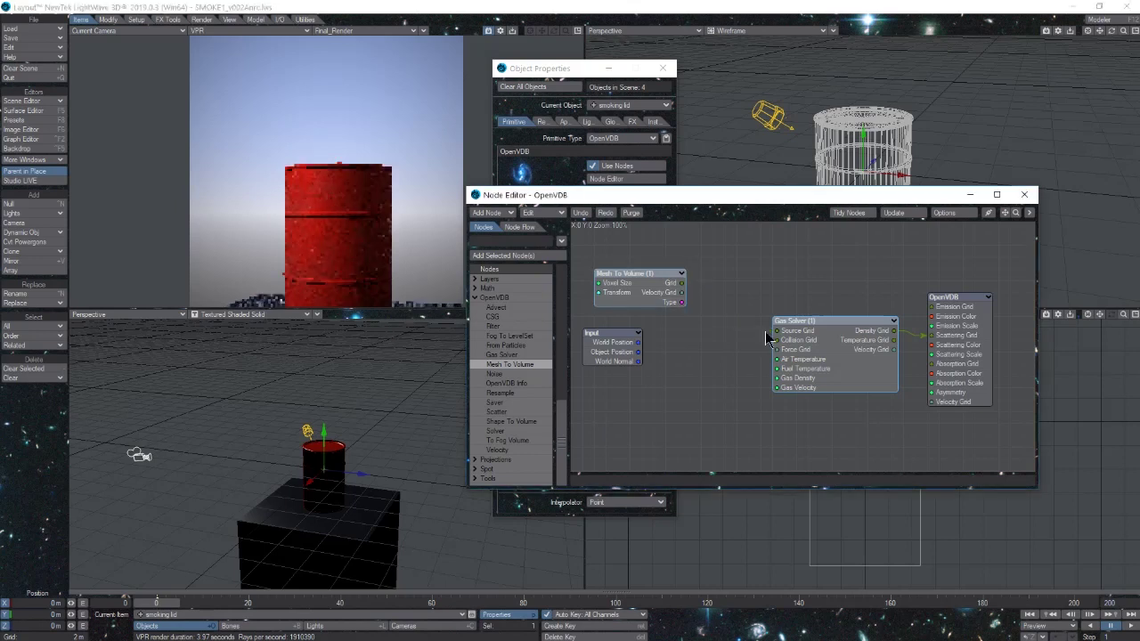
pyautogui.doubleClick(495, 374)
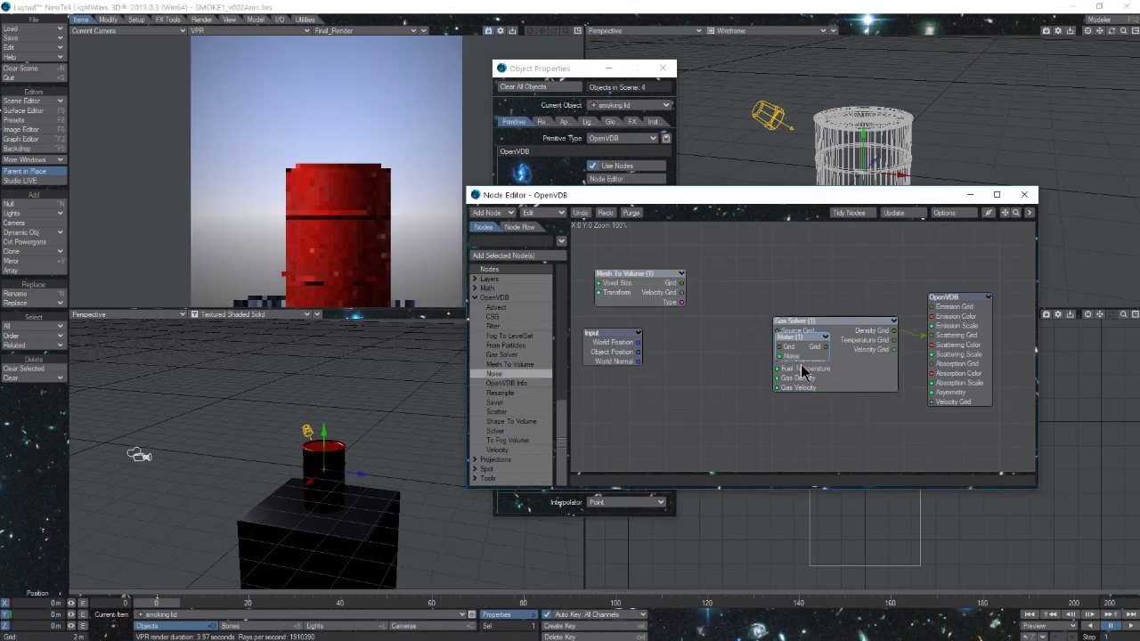
pyautogui.moveTo(786, 352)
pyautogui.mouseDown()
pyautogui.moveTo(737, 374)
pyautogui.moveTo(703, 362)
pyautogui.mouseUp()
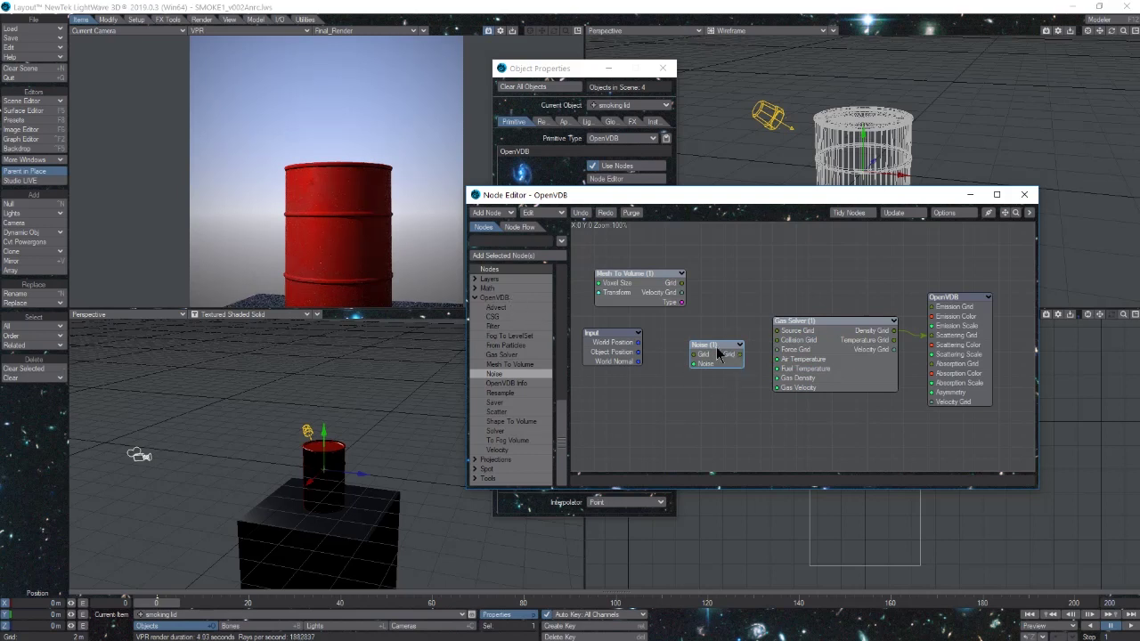
pyautogui.moveTo(683, 283)
pyautogui.mouseDown()
pyautogui.moveTo(703, 355)
pyautogui.moveTo(716, 325)
pyautogui.moveTo(793, 343)
pyautogui.moveTo(802, 331)
pyautogui.mouseUp()
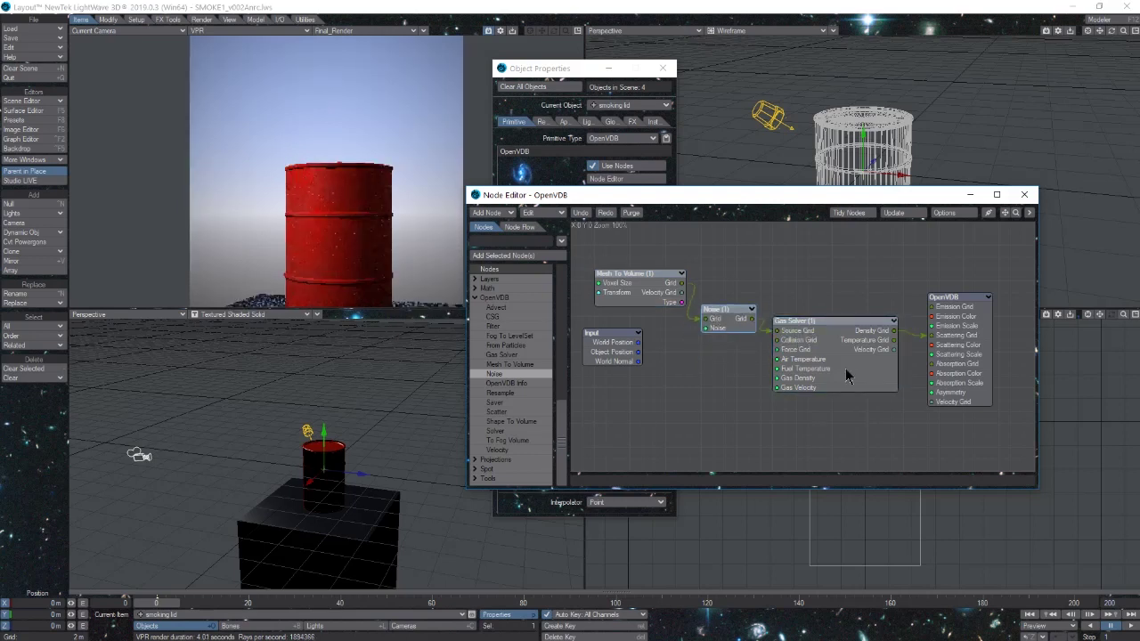
pyautogui.moveTo(729, 325); pyautogui.dragTo(729, 336)
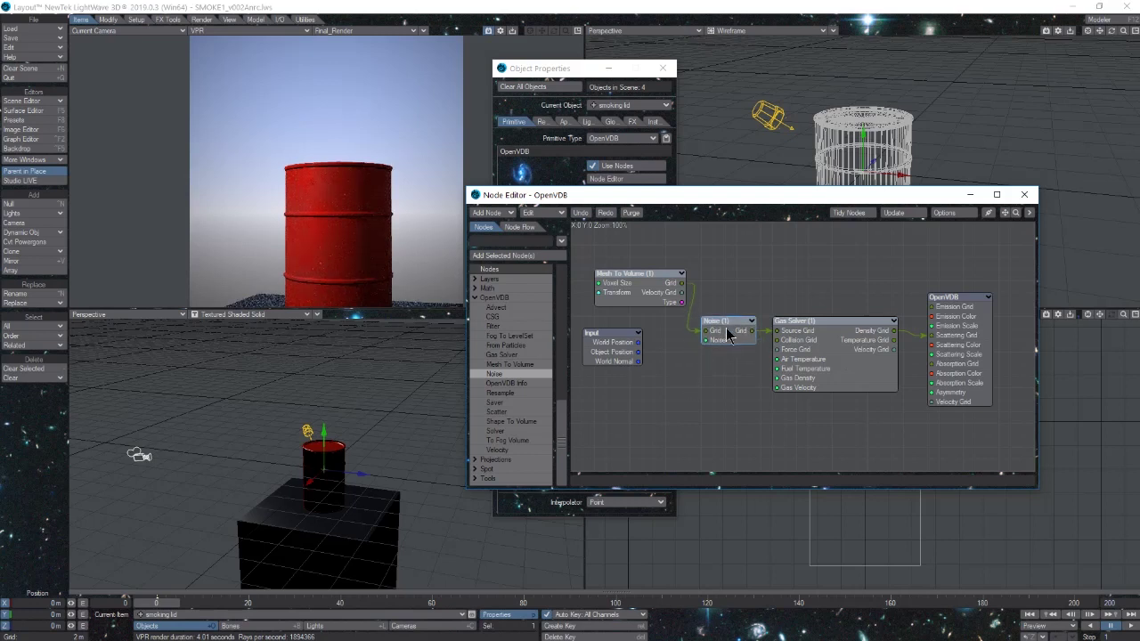
# Add a 3D Textures Procedural node to the OpenVDB graph
pyautogui.moveTo(562, 429); pyautogui.dragTo(565, 306)
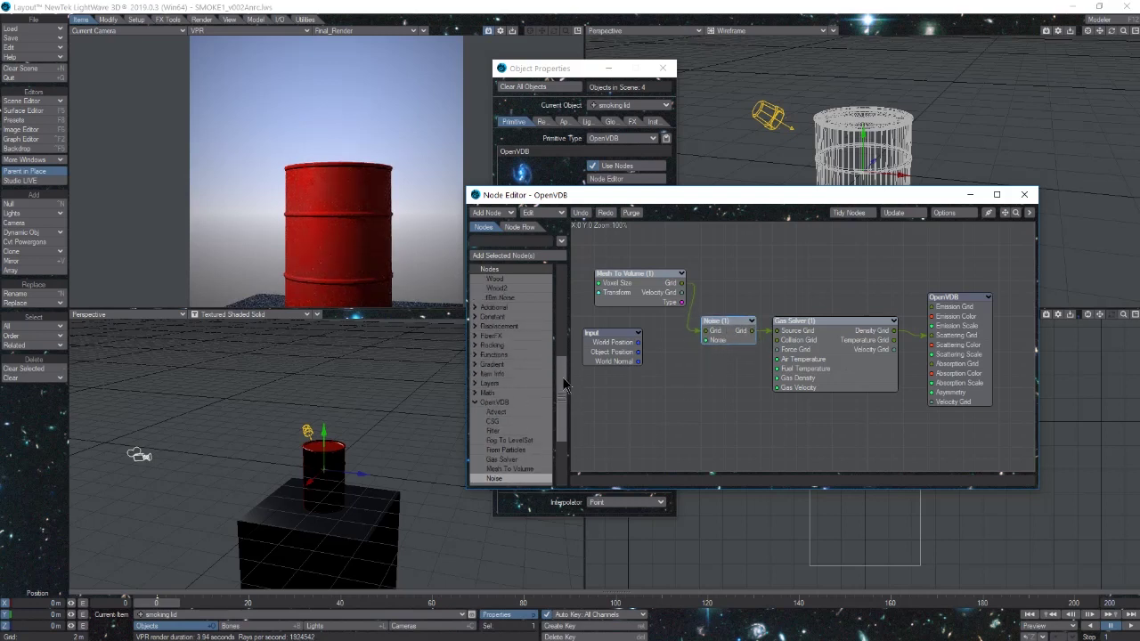
pyautogui.scroll(1, 535, 309)
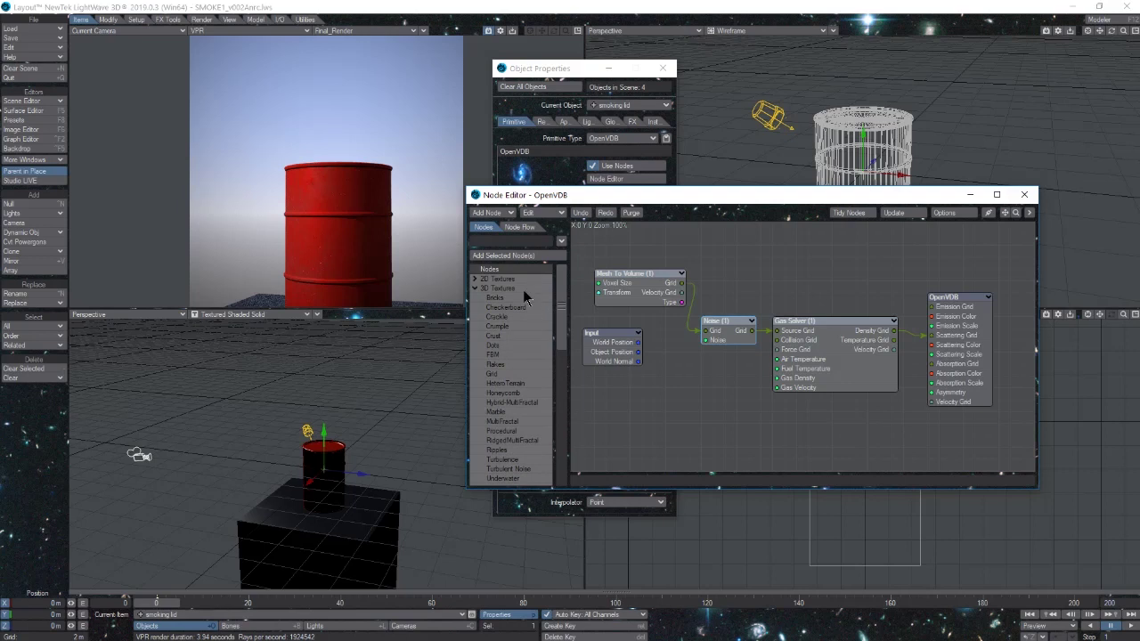
pyautogui.doubleClick(517, 431)
pyautogui.moveTo(804, 297); pyautogui.dragTo(659, 334)
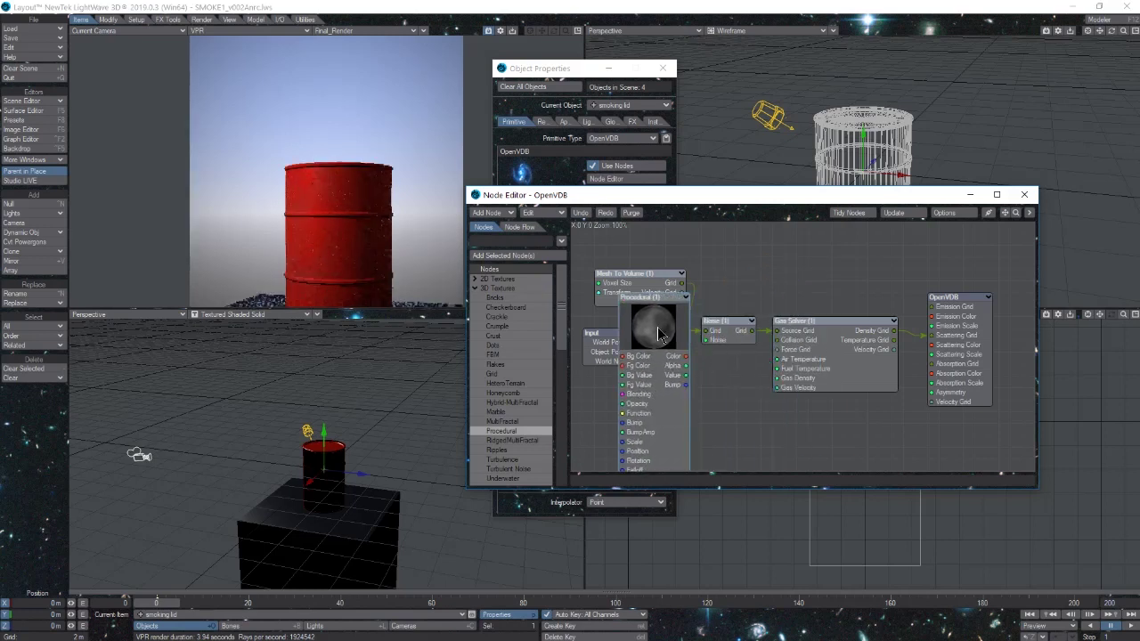
# Set the Procedural to Smoky1 with Fg Value 18 and a 2.3 m XYZ scale
pyautogui.doubleClick(659, 334)
pyautogui.click(789, 296)
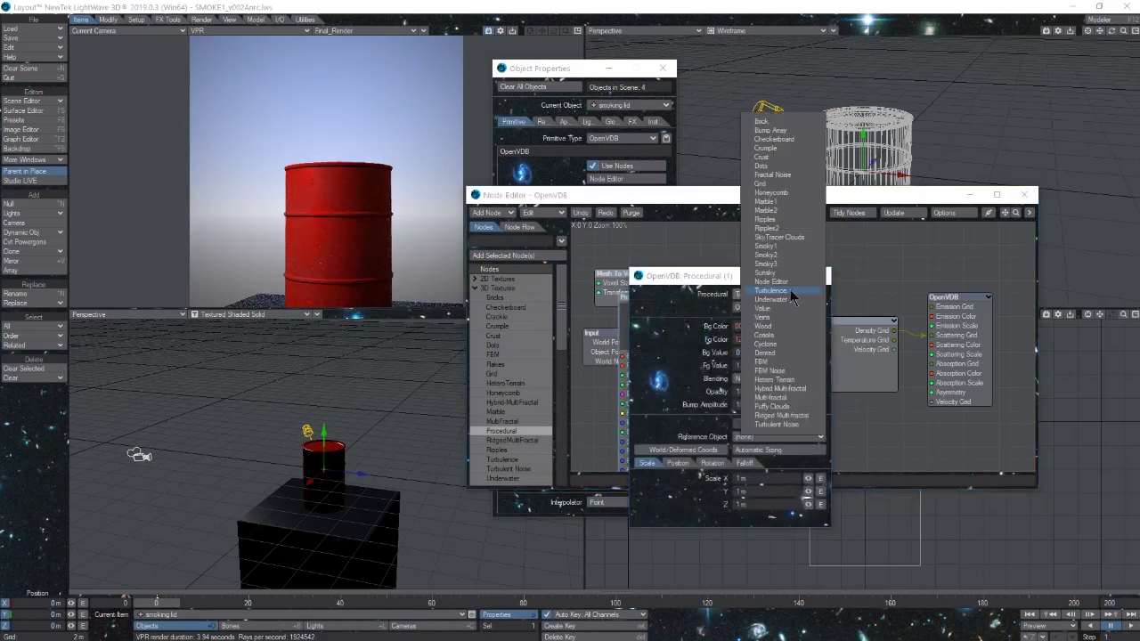
pyautogui.click(799, 250)
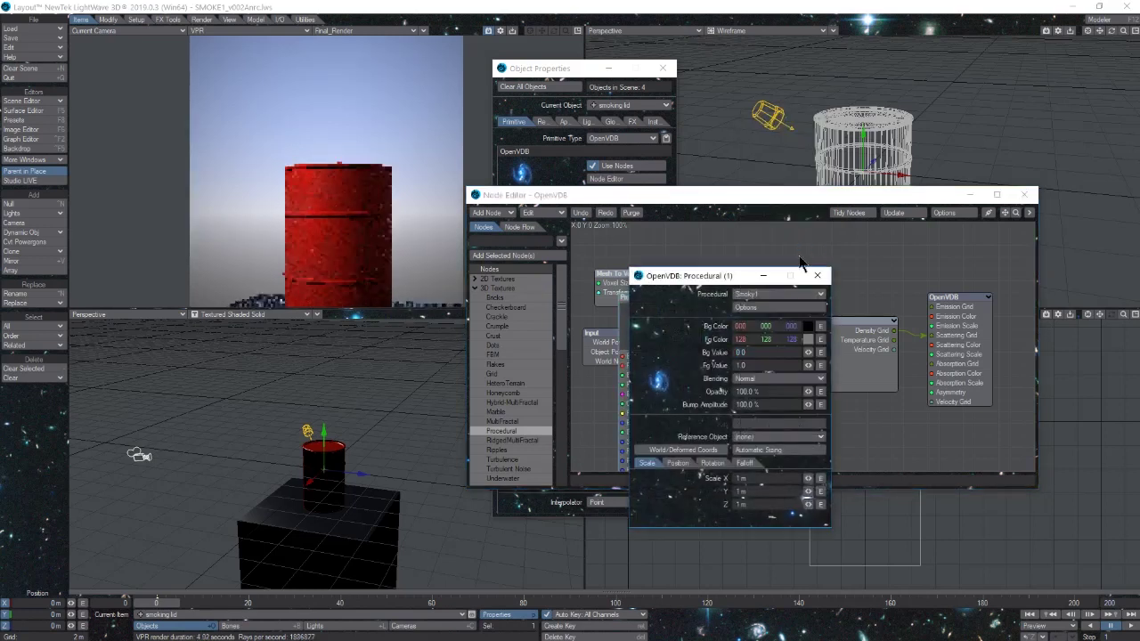
pyautogui.click(770, 366)
pyautogui.write('1')
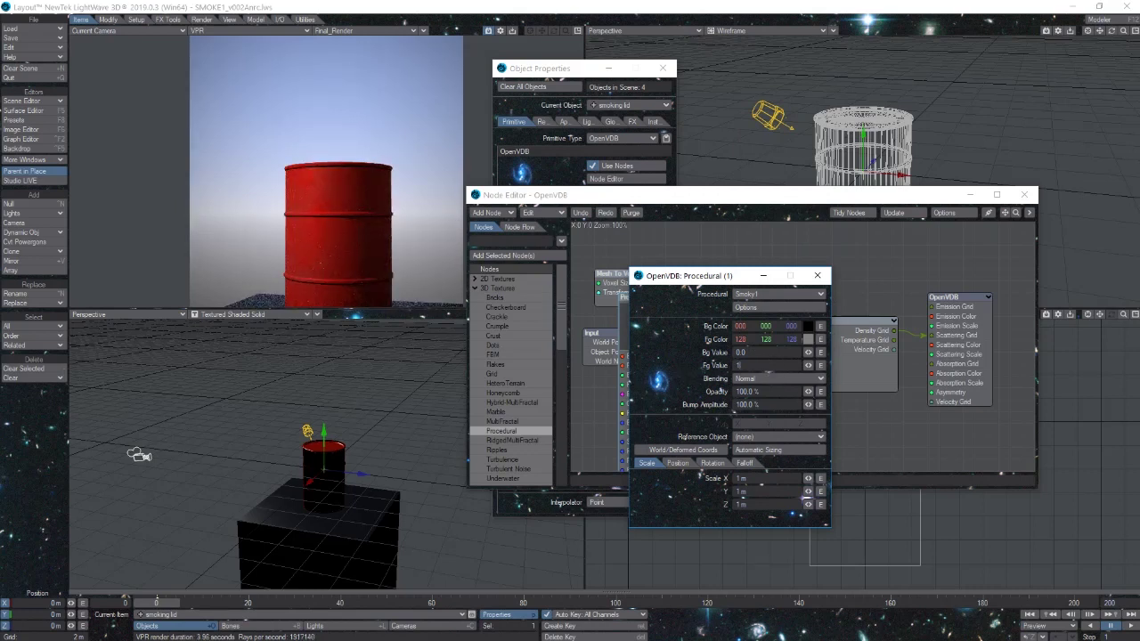
pyautogui.click(742, 479)
pyautogui.write('2')
pyautogui.press('Return')
pyautogui.press('Tab')
pyautogui.write('2.3')
pyautogui.press('Tab')
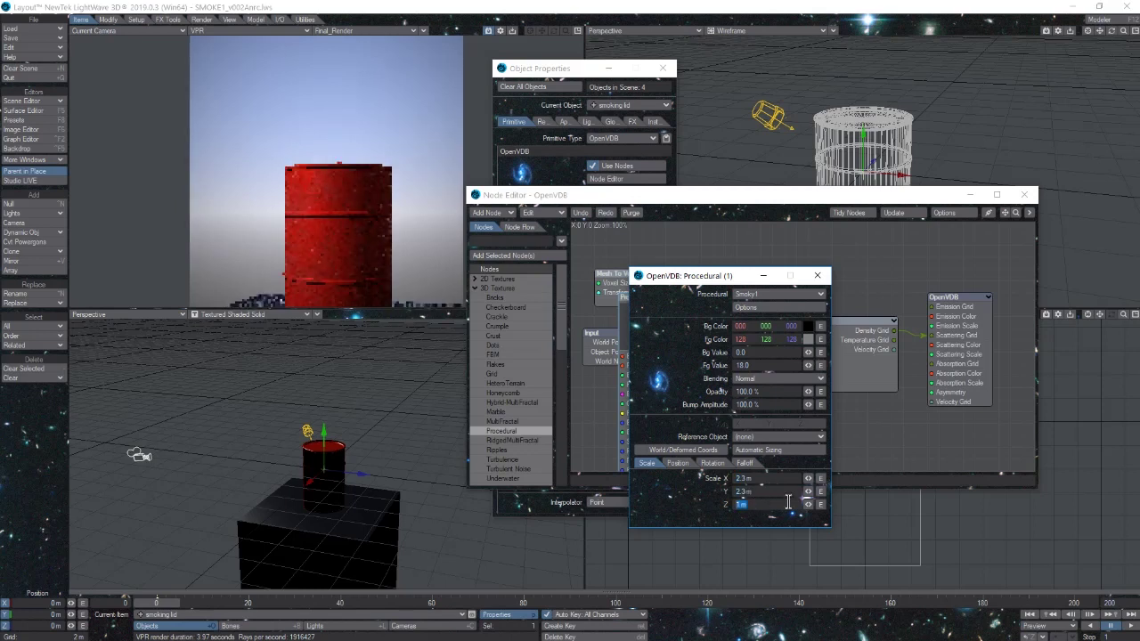
pyautogui.write('2.3')
pyautogui.press('Tab')
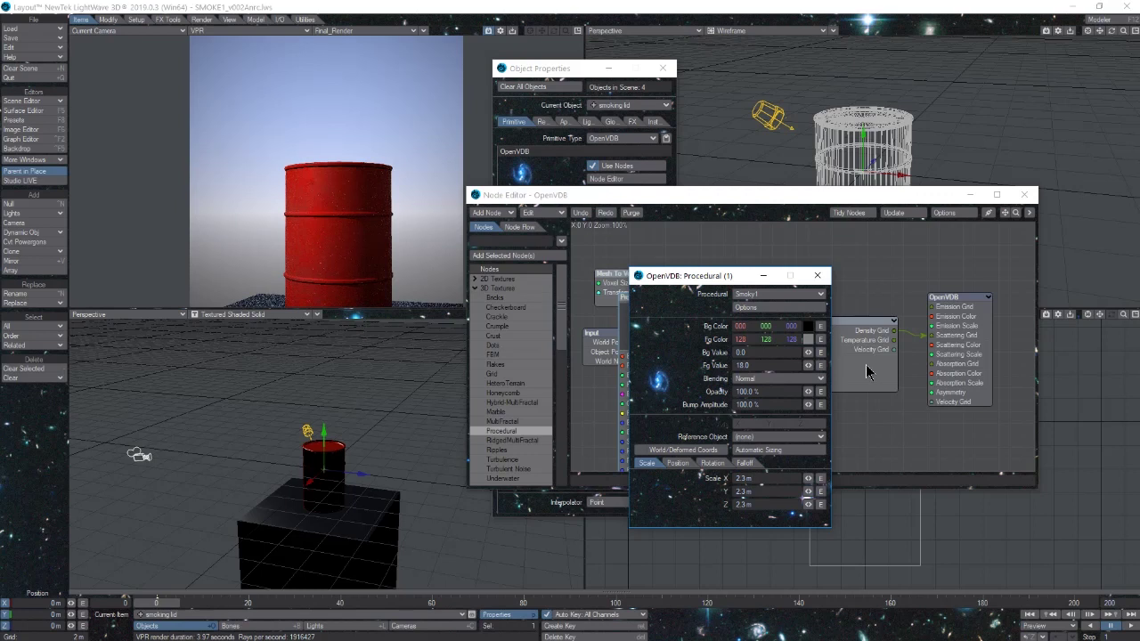
pyautogui.click(817, 276)
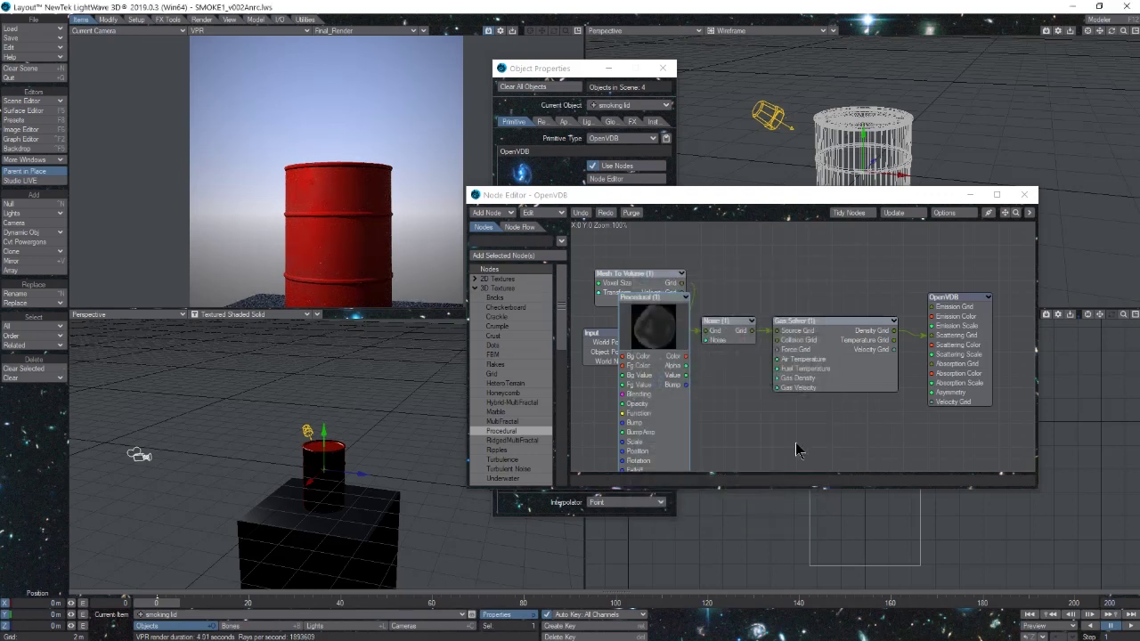
# Wire the Procedural into the Noise node's noise input and the Gas Solver's Gas Density
pyautogui.moveTo(650, 366)
pyautogui.mouseDown()
pyautogui.moveTo(635, 414)
pyautogui.moveTo(744, 335)
pyautogui.mouseUp()
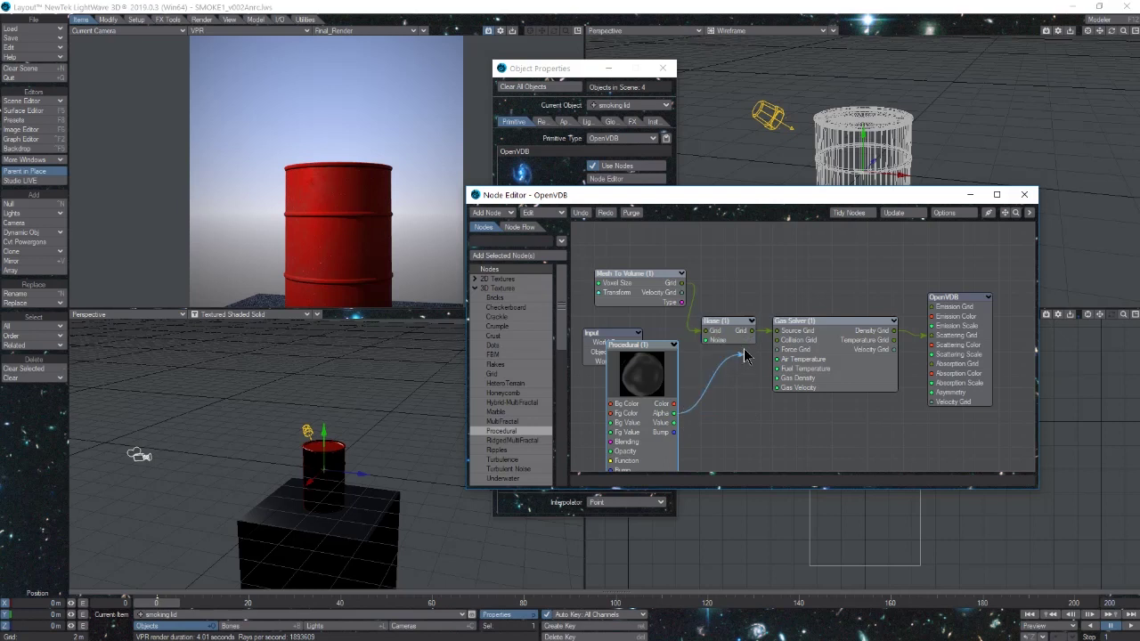
pyautogui.moveTo(675, 413); pyautogui.dragTo(708, 341)
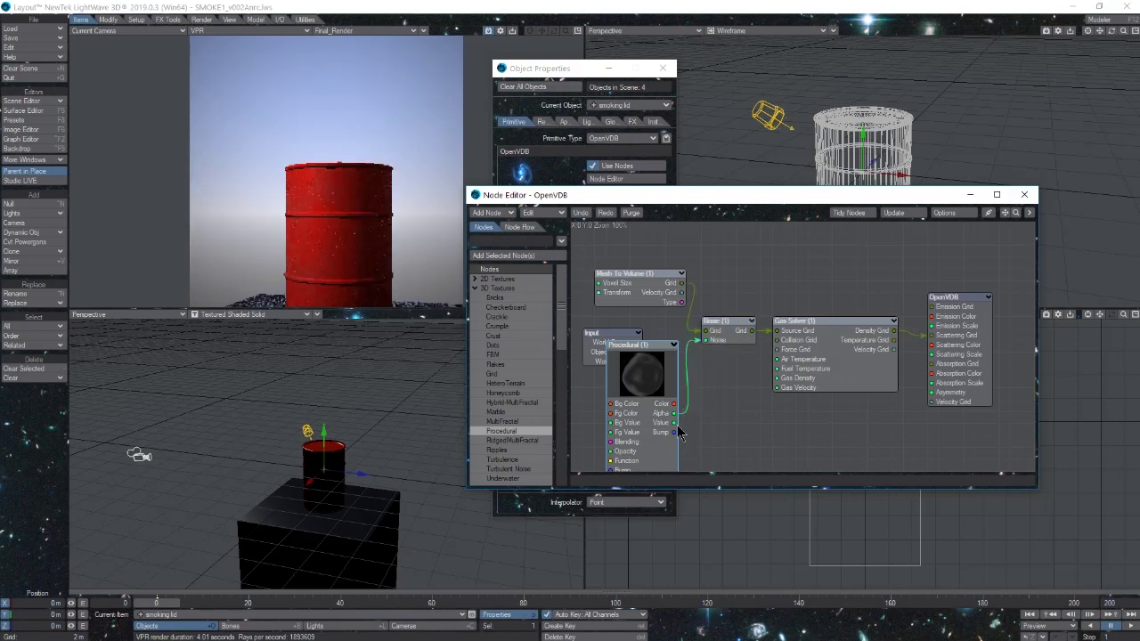
pyautogui.moveTo(649, 375); pyautogui.dragTo(649, 388)
pyautogui.moveTo(674, 434); pyautogui.dragTo(777, 378)
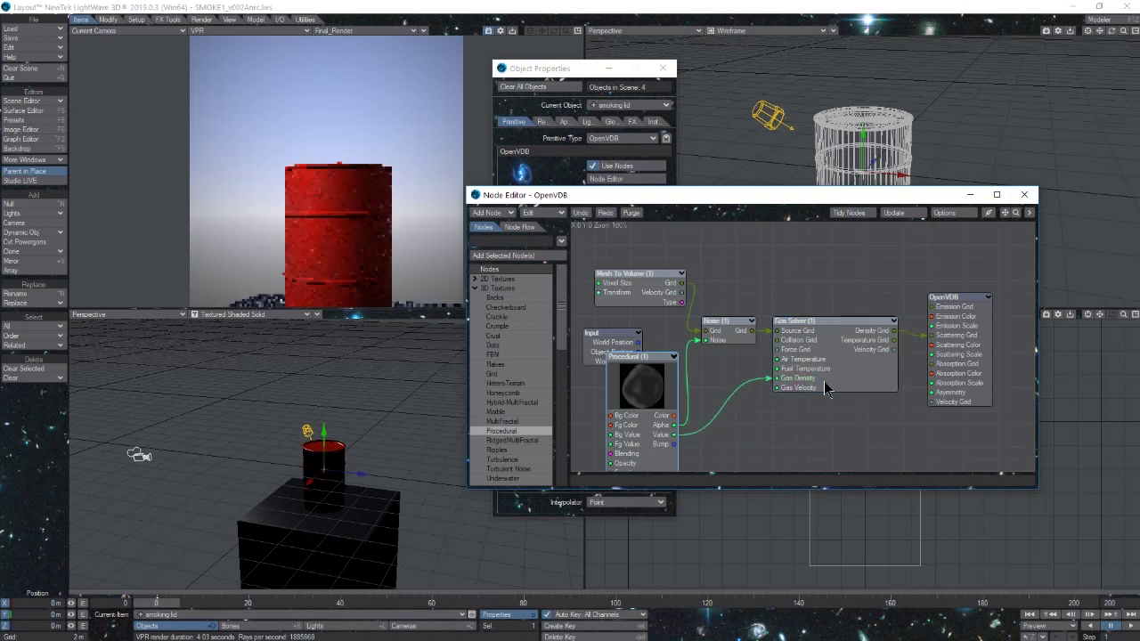
# Tidy the layout of the Mesh To Volume, Noise, Gas Solver and Procedural nodes
pyautogui.moveTo(637, 292); pyautogui.dragTo(636, 279)
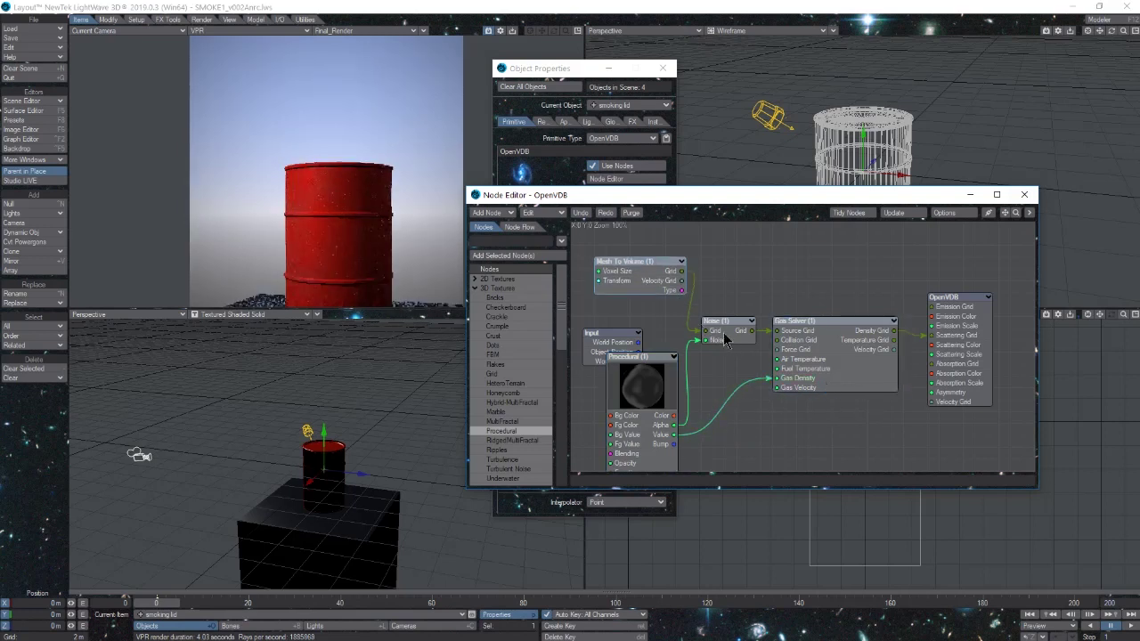
pyautogui.moveTo(725, 333); pyautogui.dragTo(731, 298)
pyautogui.click(851, 368)
pyautogui.moveTo(850, 368); pyautogui.dragTo(842, 334)
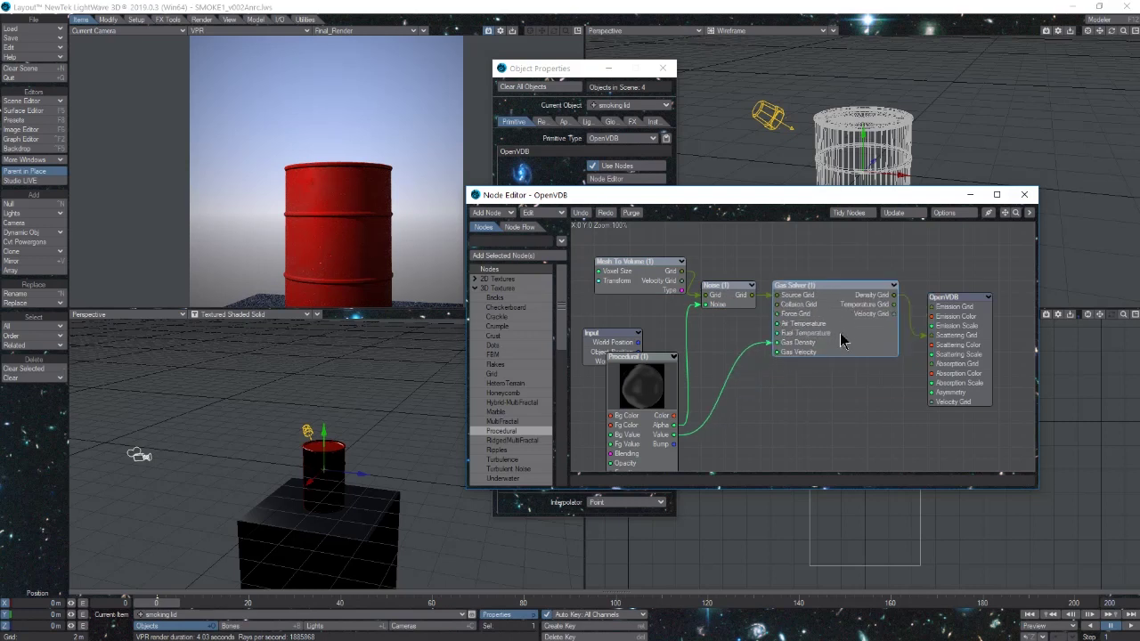
pyautogui.moveTo(657, 435); pyautogui.dragTo(704, 411)
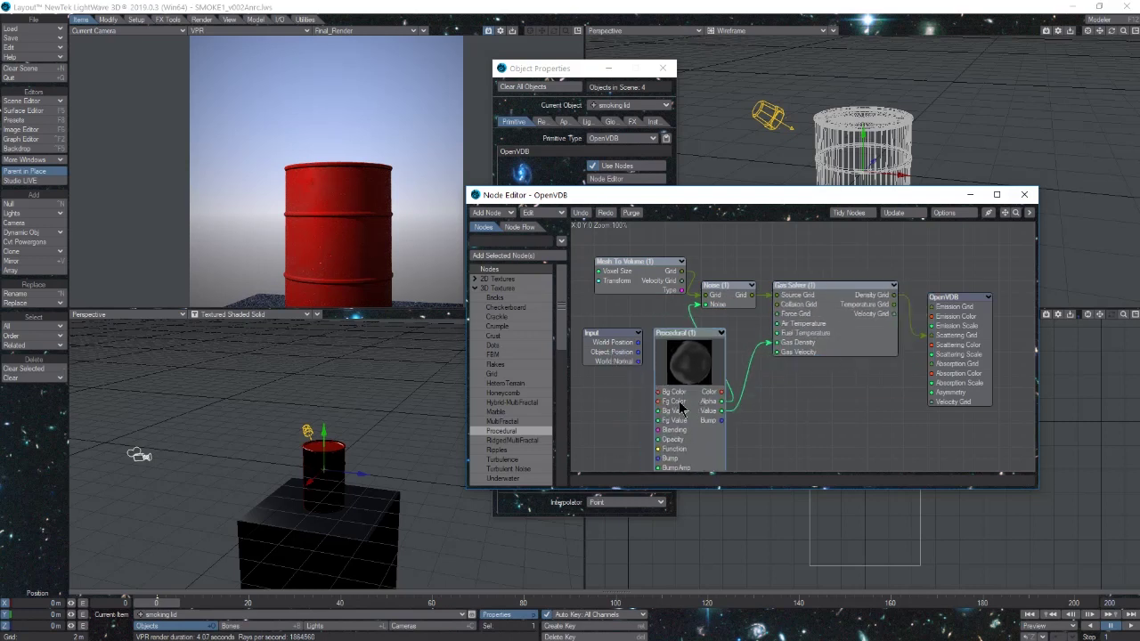
pyautogui.moveTo(684, 410); pyautogui.dragTo(672, 397)
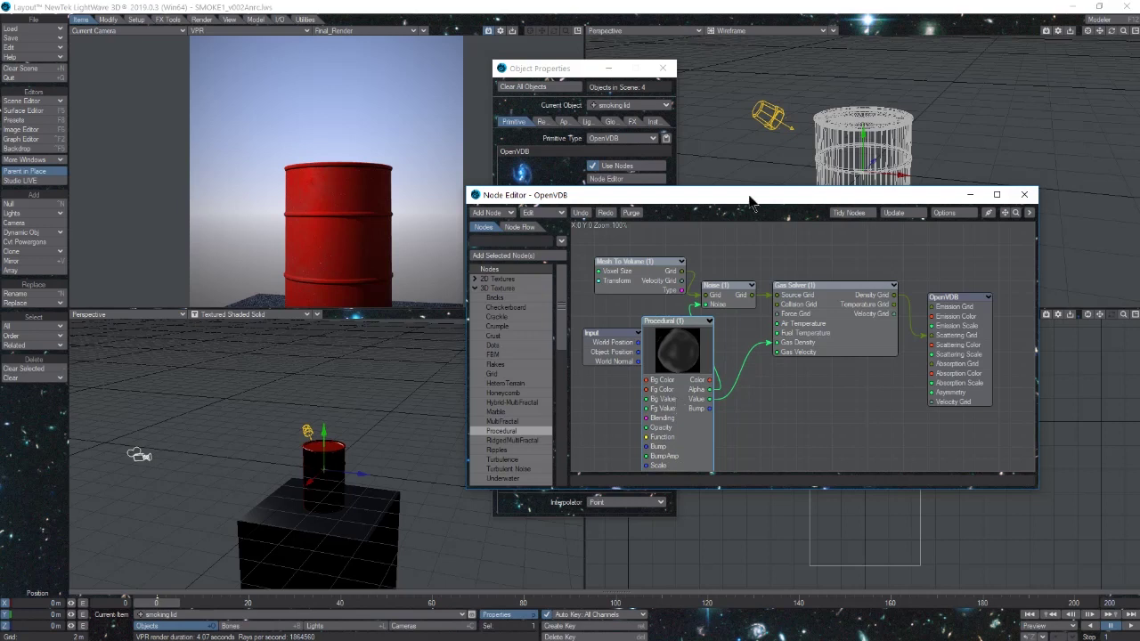
pyautogui.moveTo(729, 197); pyautogui.dragTo(816, 214)
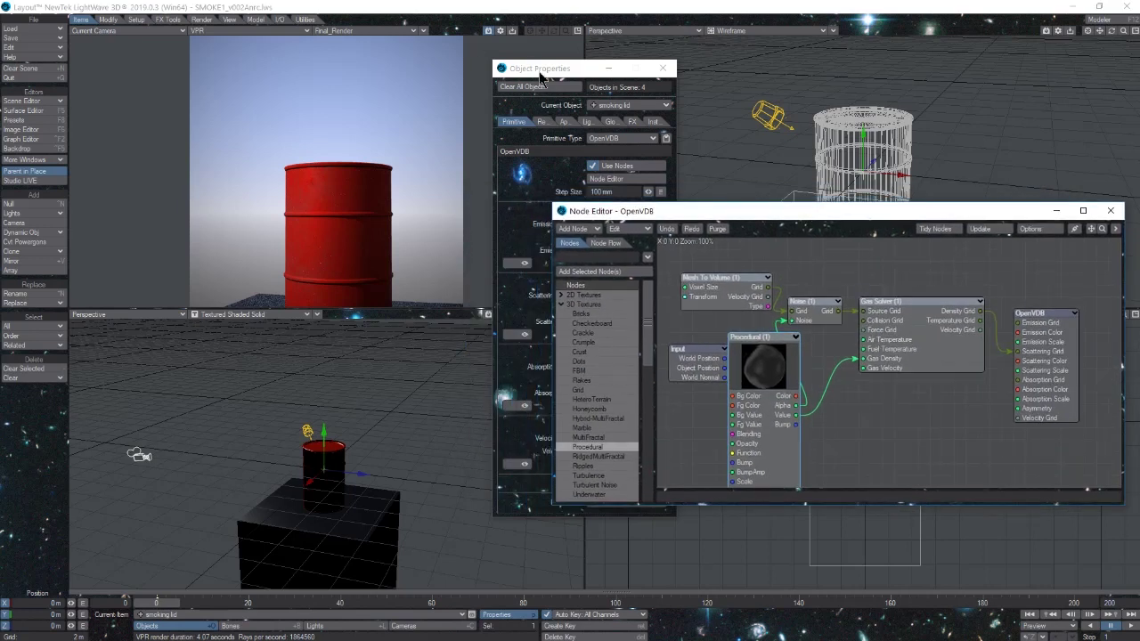
# Change the OpenVDB primitive's Scattering Scale in Object Properties to 0.85
pyautogui.moveTo(539, 77); pyautogui.dragTo(486, 73)
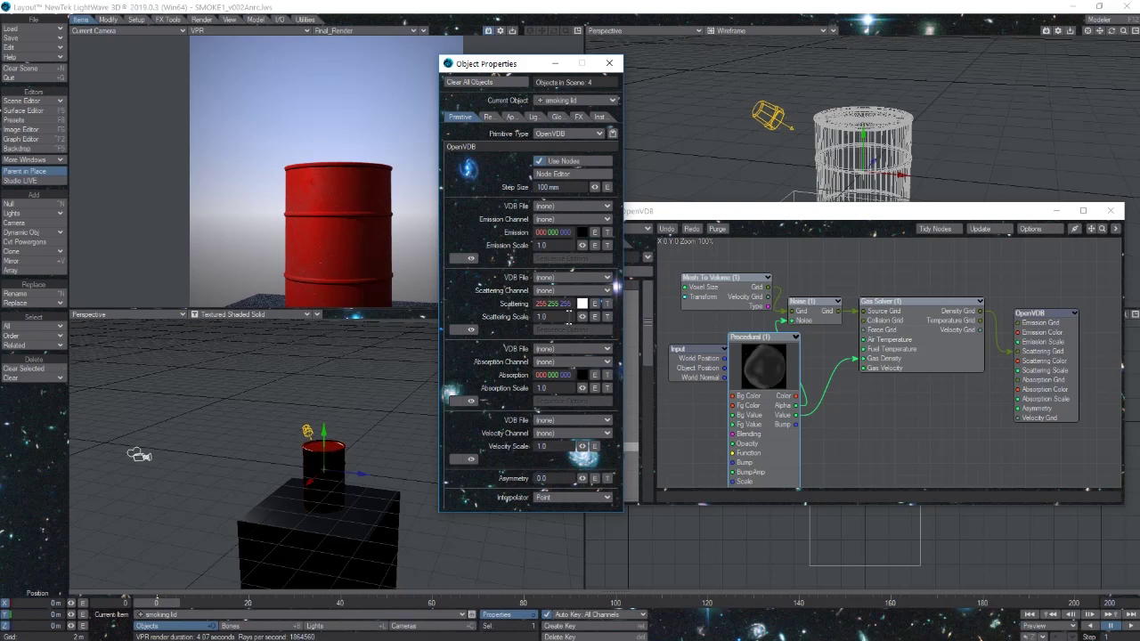
pyautogui.click(568, 316)
pyautogui.press('BackSpace')
pyautogui.write('5')
pyautogui.press('Return')
# Add a procedural Turbulence texture layer to the scattering channel with 90% contrast
pyautogui.click(606, 305)
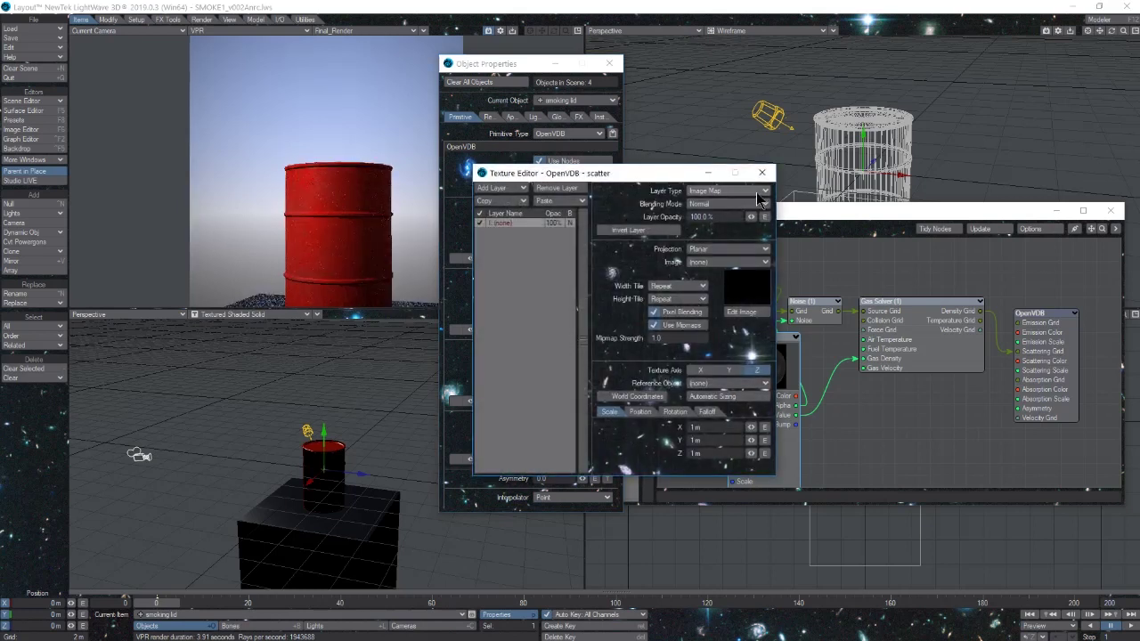
pyautogui.click(759, 193)
pyautogui.click(763, 210)
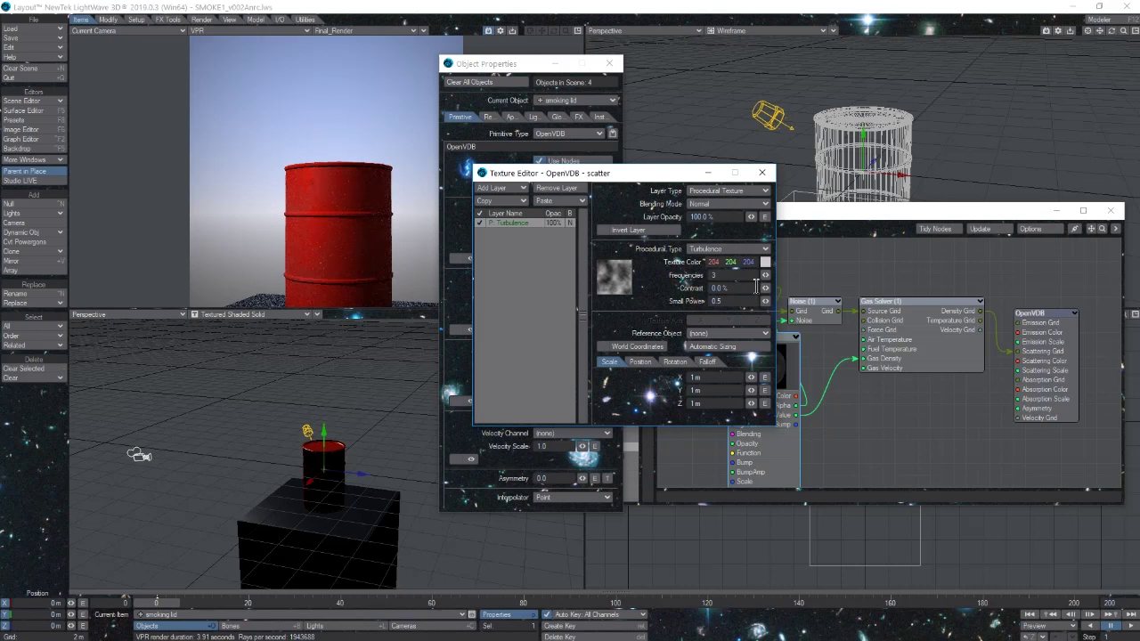
pyautogui.click(742, 287)
pyautogui.write('90')
pyautogui.press('Return')
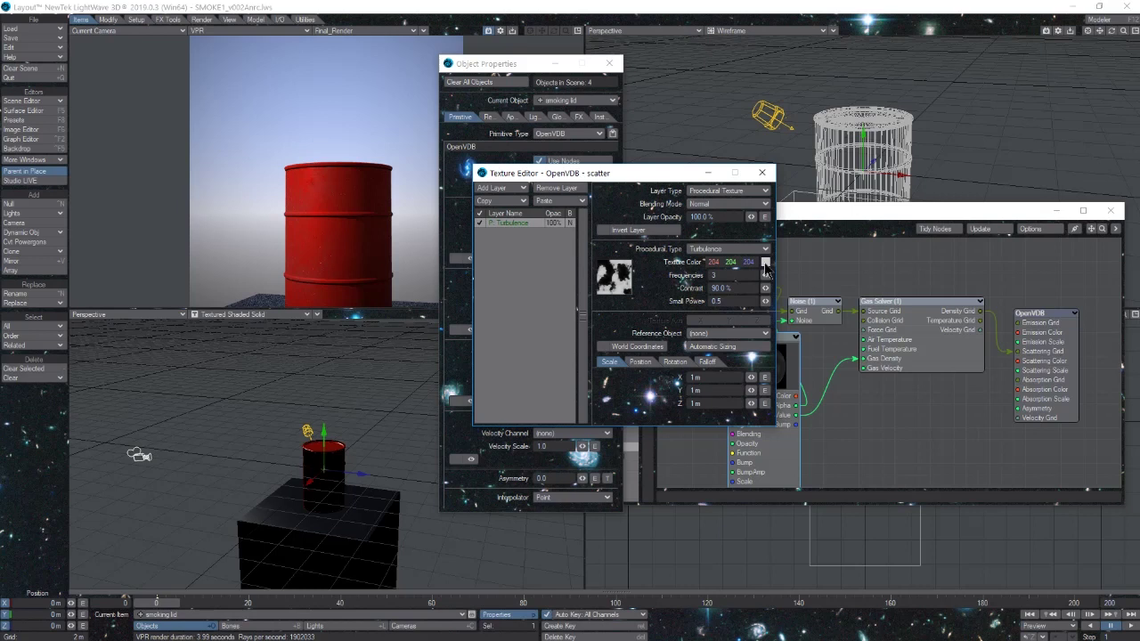
# Set the Turbulence texture colour to black (0, 0, 0)
pyautogui.click(765, 264)
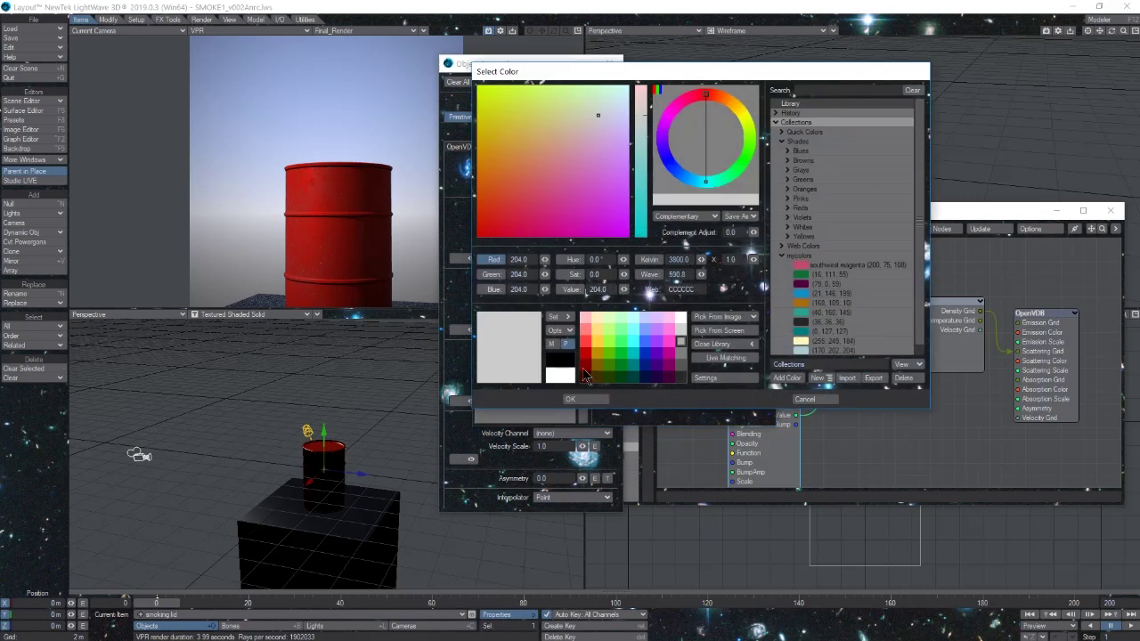
pyautogui.click(560, 359)
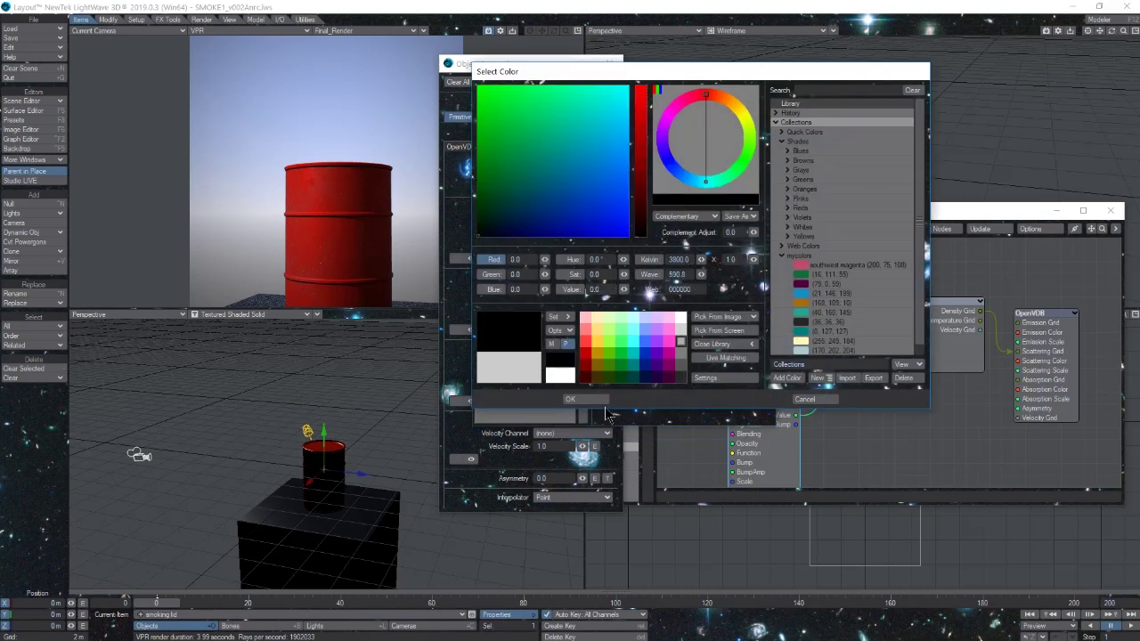
pyautogui.click(579, 400)
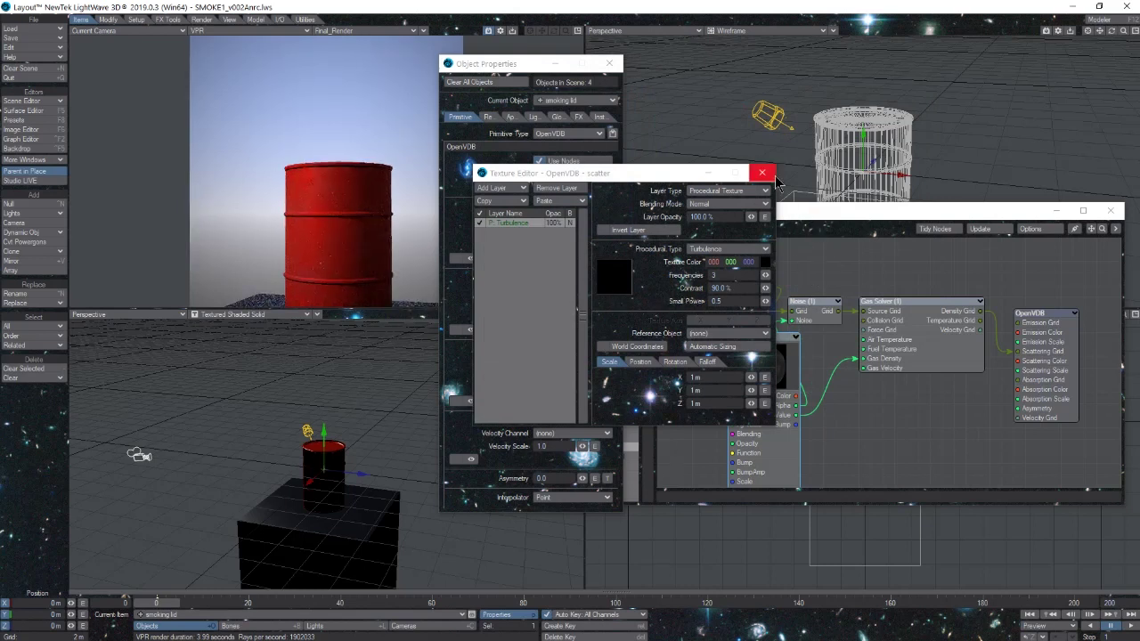
# Close the texture editor, reposition the Gas Solver and Noise nodes, and play the simulation
pyautogui.click(765, 175)
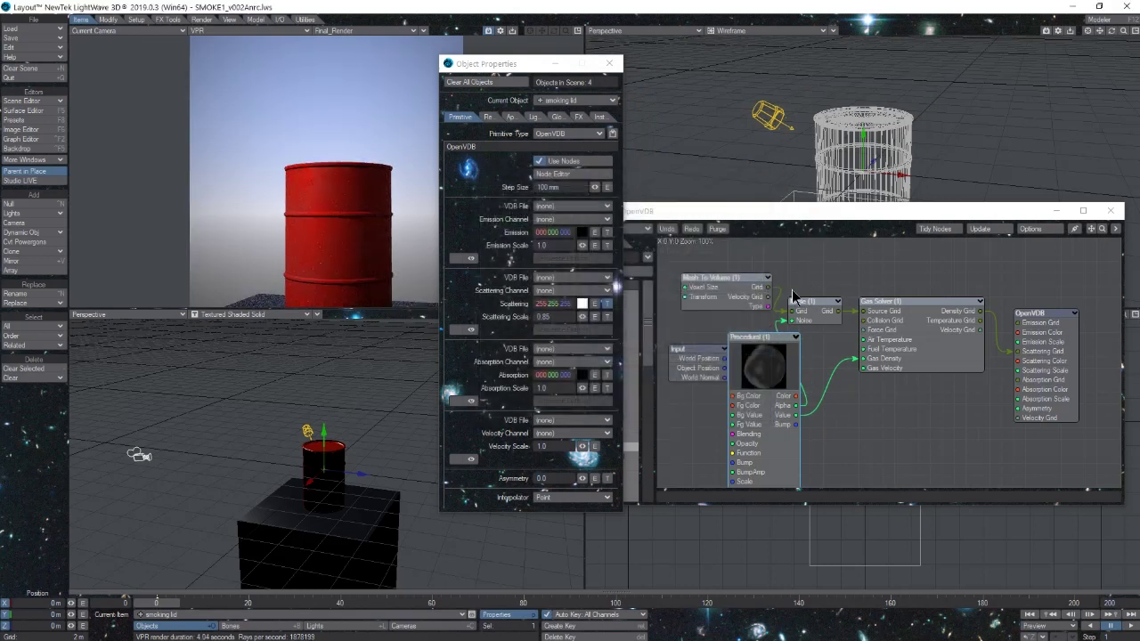
pyautogui.moveTo(918, 339); pyautogui.dragTo(932, 351)
pyautogui.moveTo(839, 319); pyautogui.dragTo(863, 305)
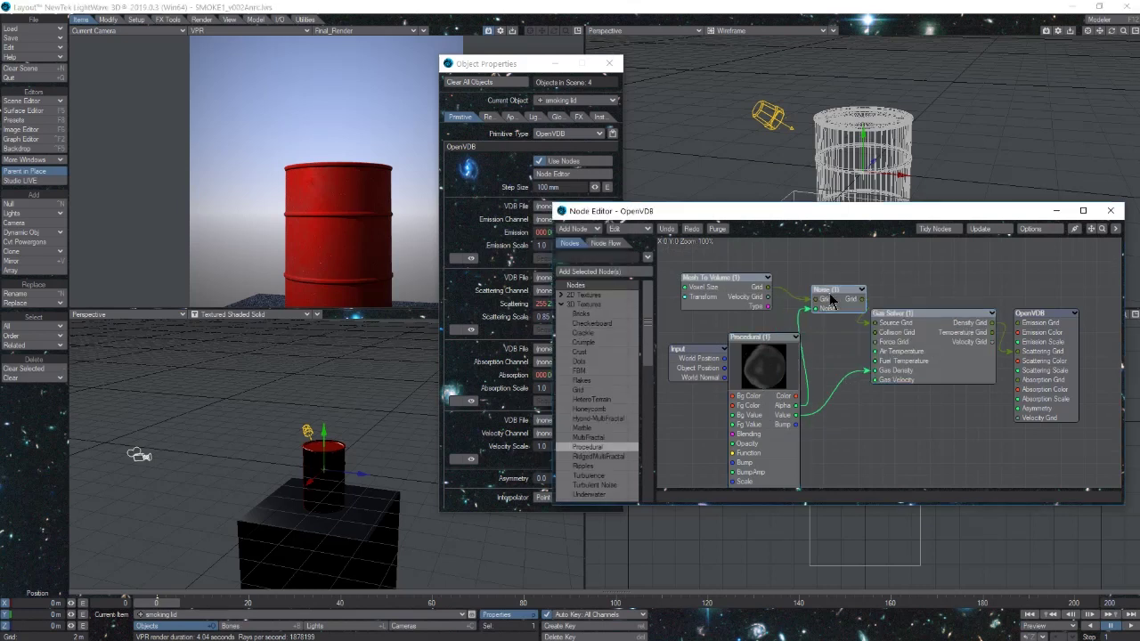
pyautogui.click(1130, 626)
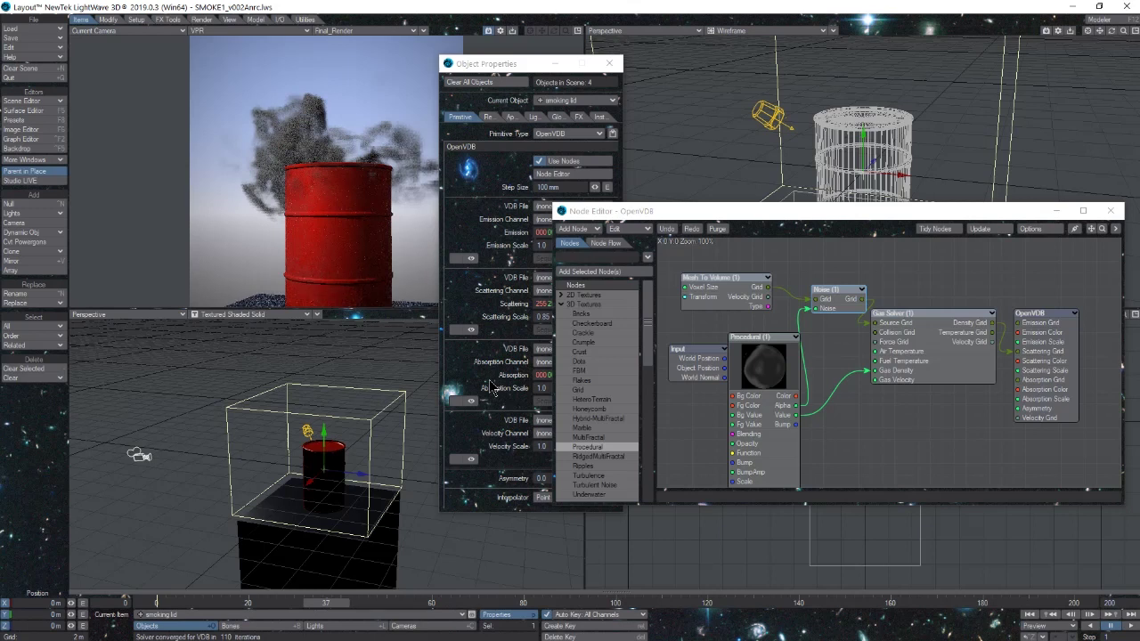
# Set the smoke's scattering colour to pale green (191, 255, 207), reviewing the Smoky1 procedural
pyautogui.doubleClick(777, 362)
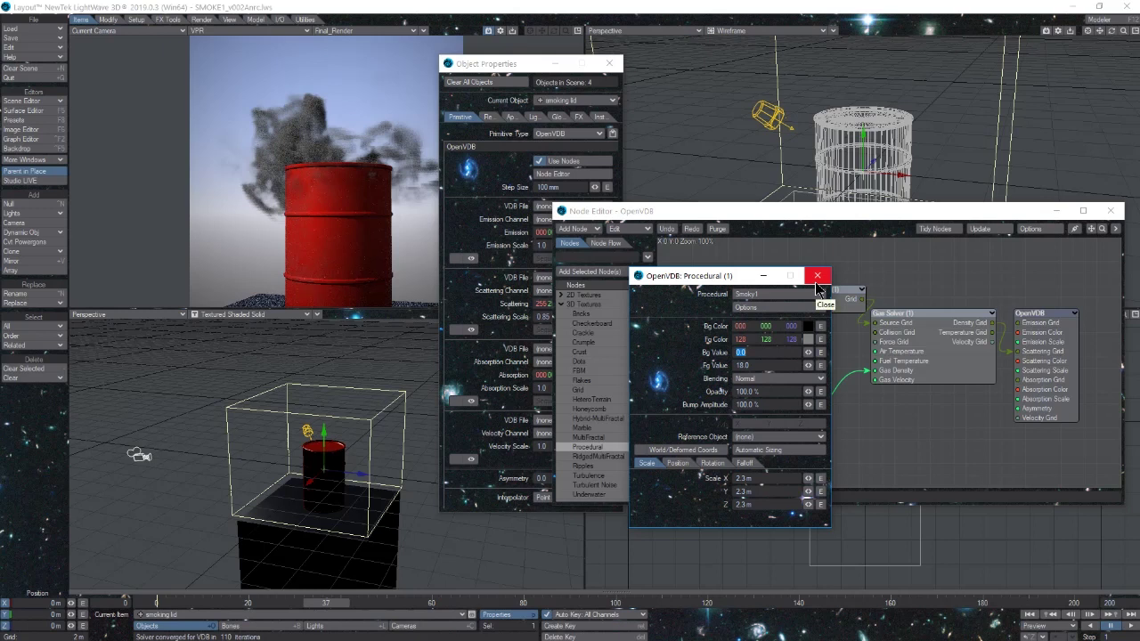
pyautogui.click(817, 281)
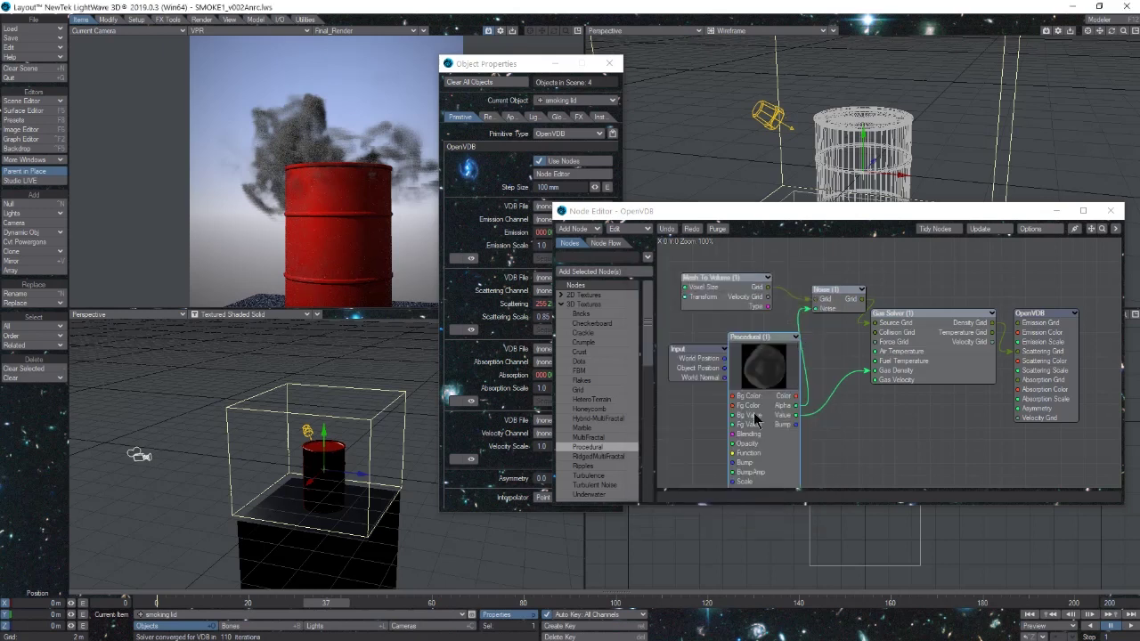
pyautogui.click(480, 307)
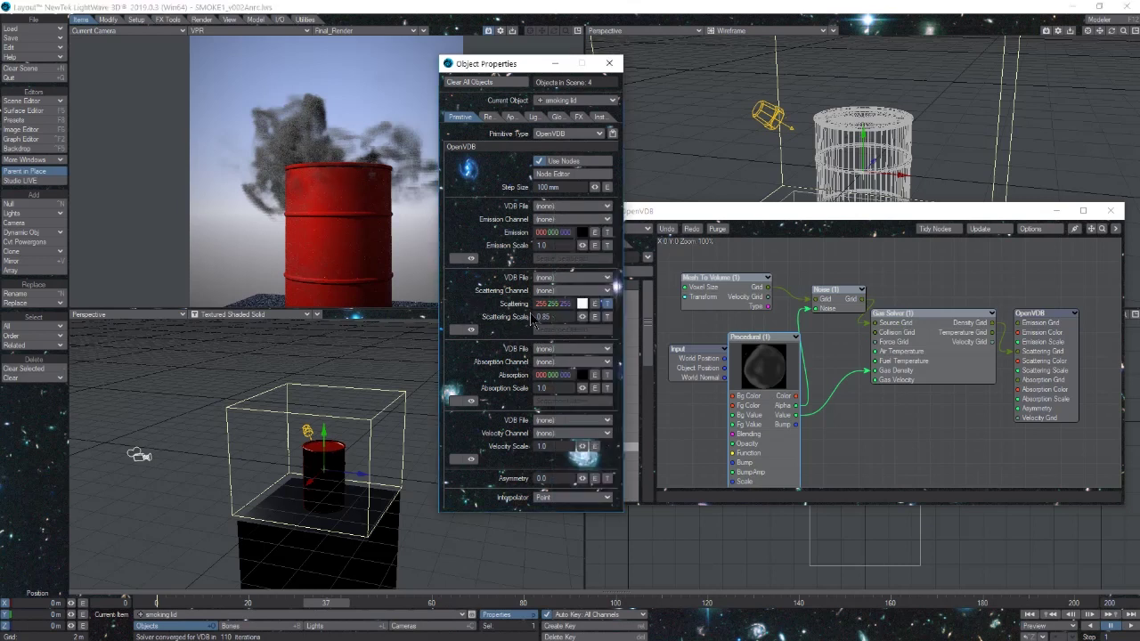
pyautogui.click(582, 304)
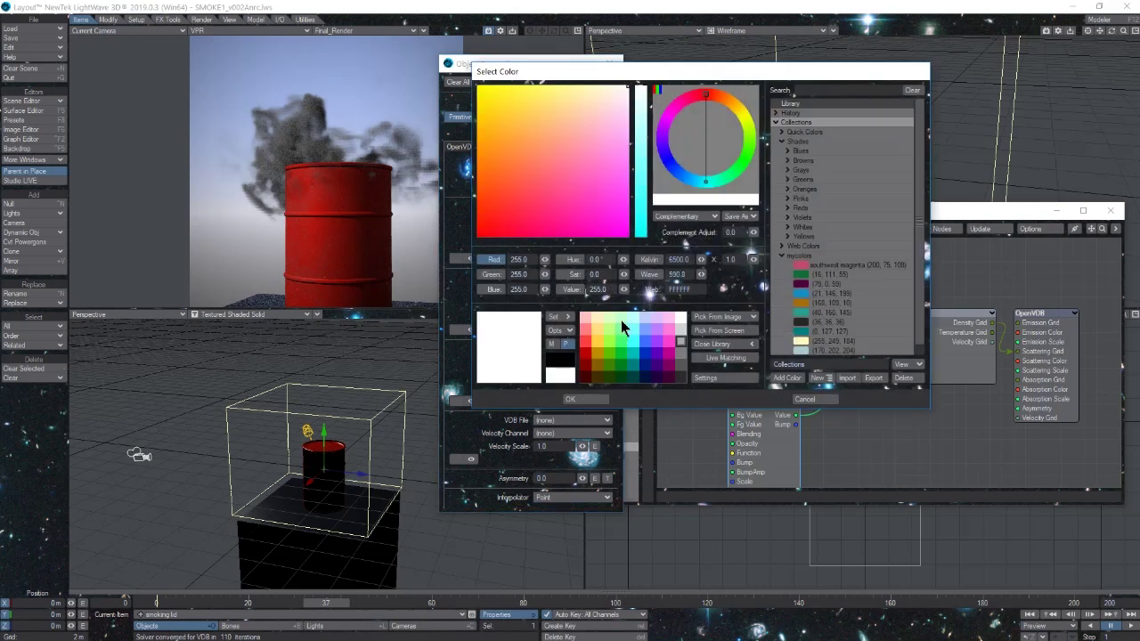
pyautogui.click(622, 322)
pyautogui.click(570, 399)
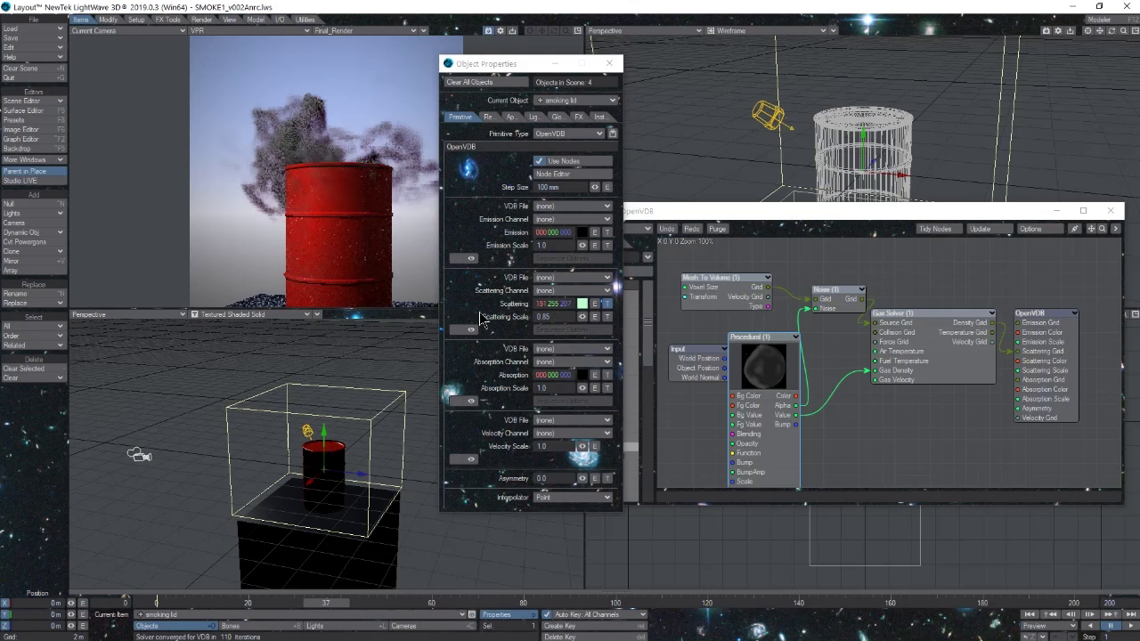
pyautogui.doubleClick(763, 365)
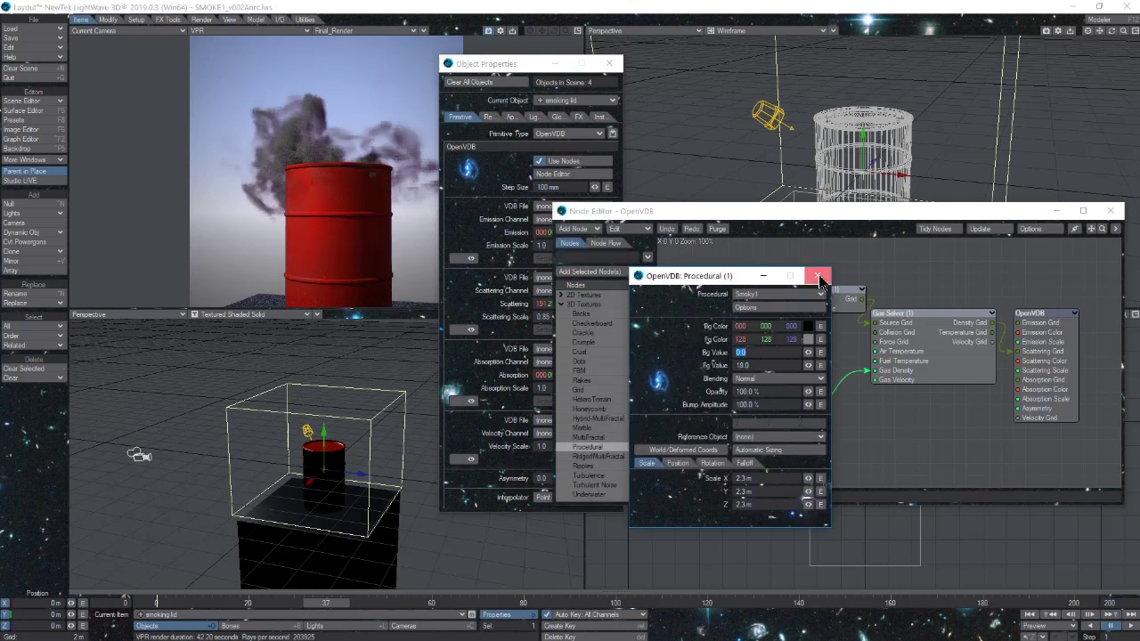
pyautogui.click(818, 277)
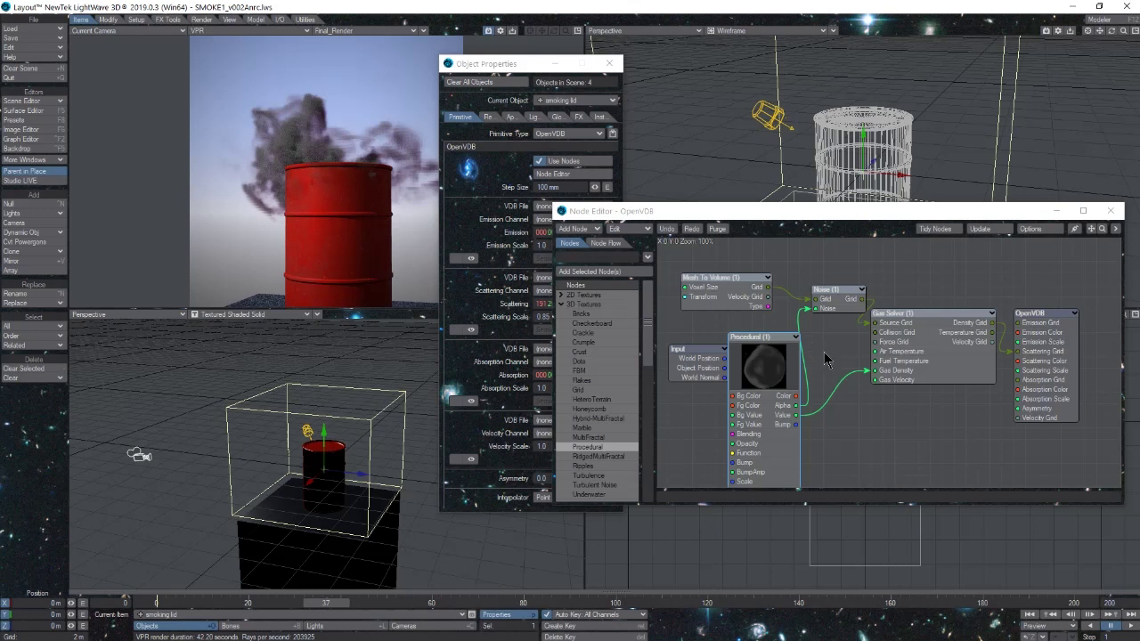
# Enable Cache Grids on the Gas Solver and delete its existing cached grid files
pyautogui.doubleClick(920, 334)
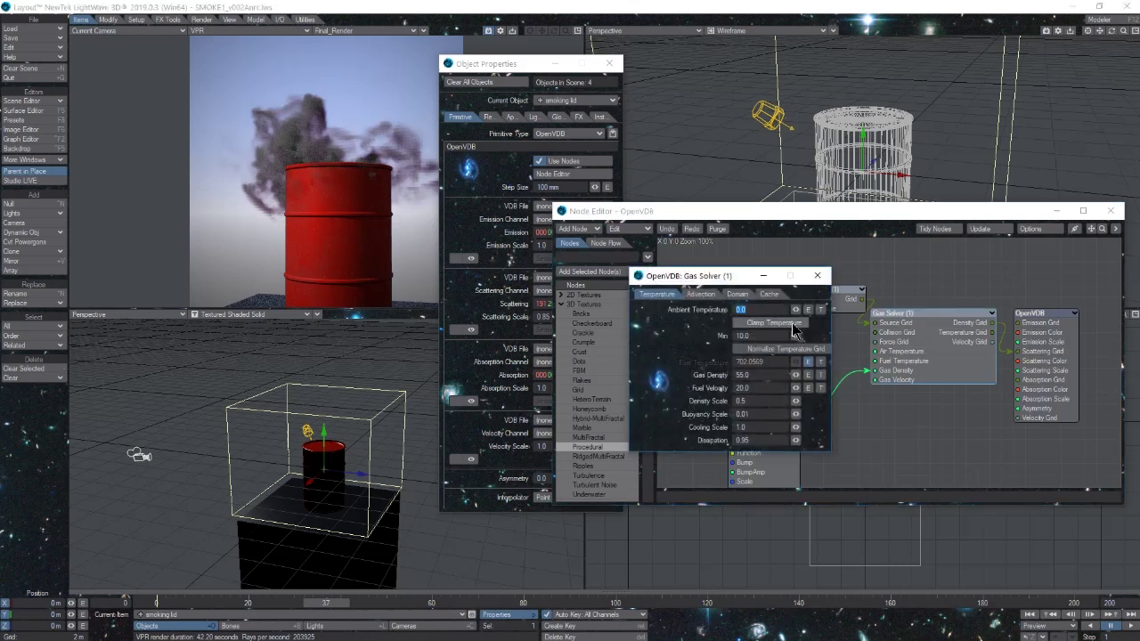
pyautogui.click(771, 296)
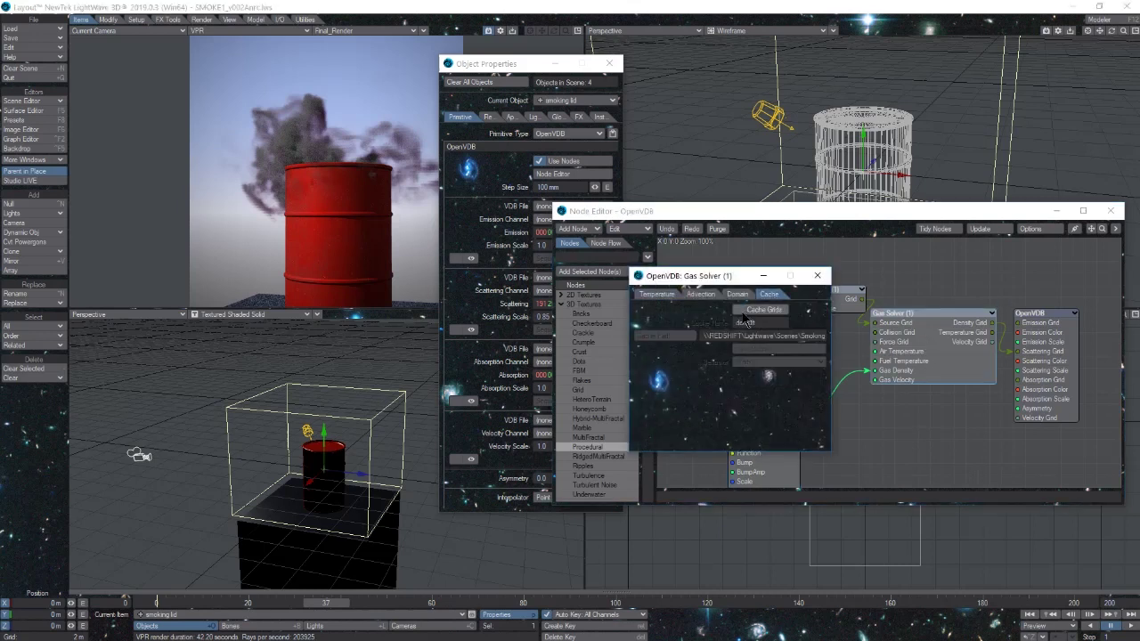
pyautogui.click(739, 310)
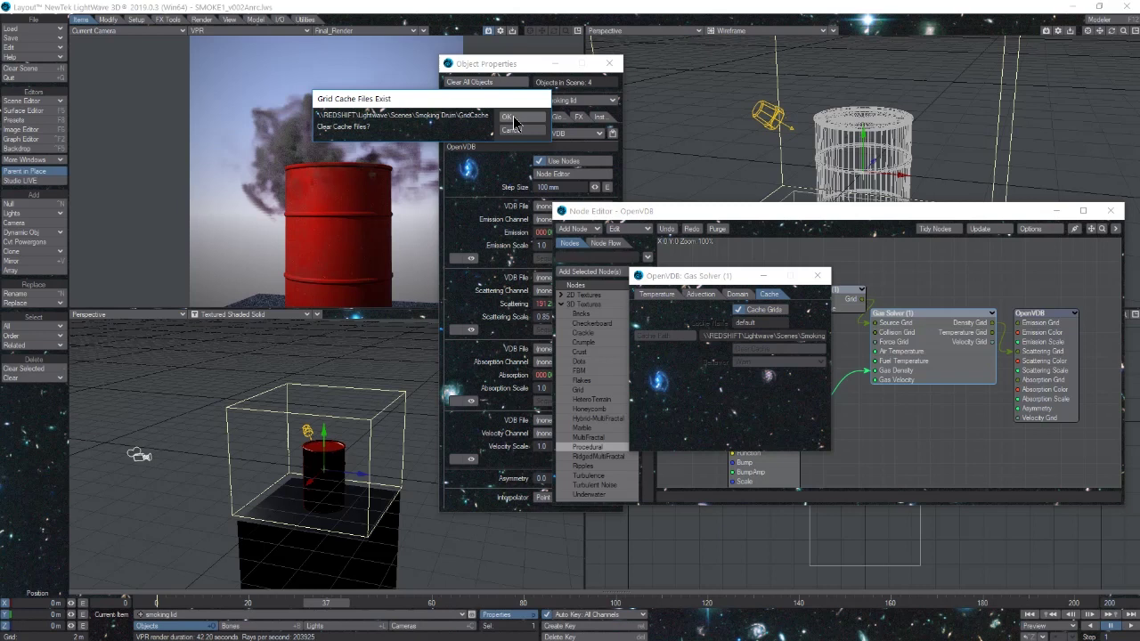
pyautogui.click(512, 122)
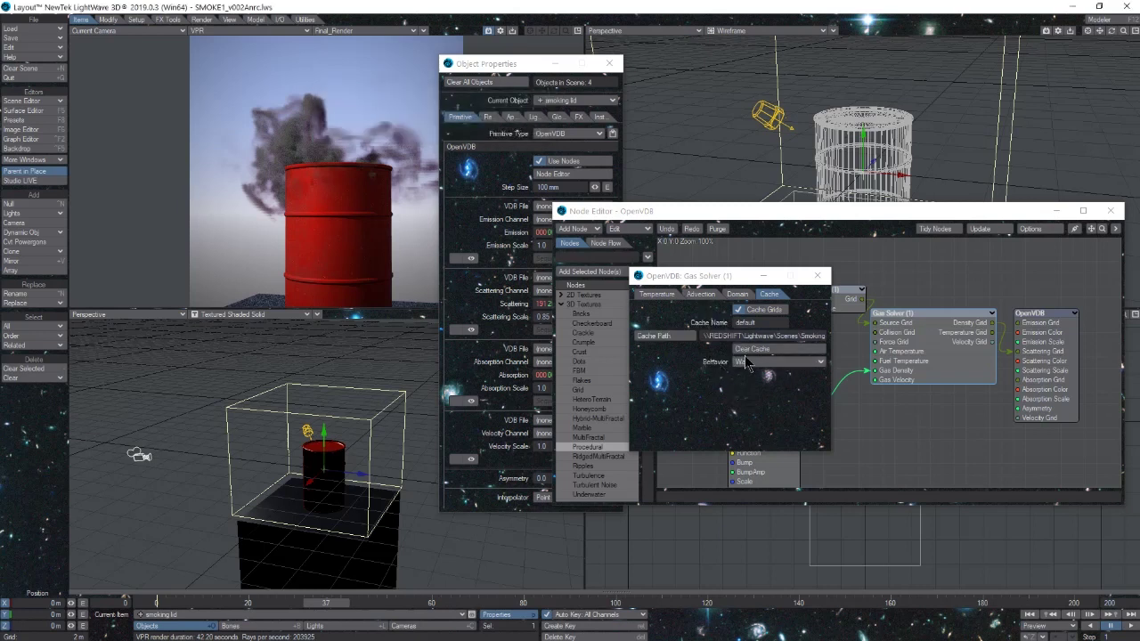
pyautogui.click(744, 355)
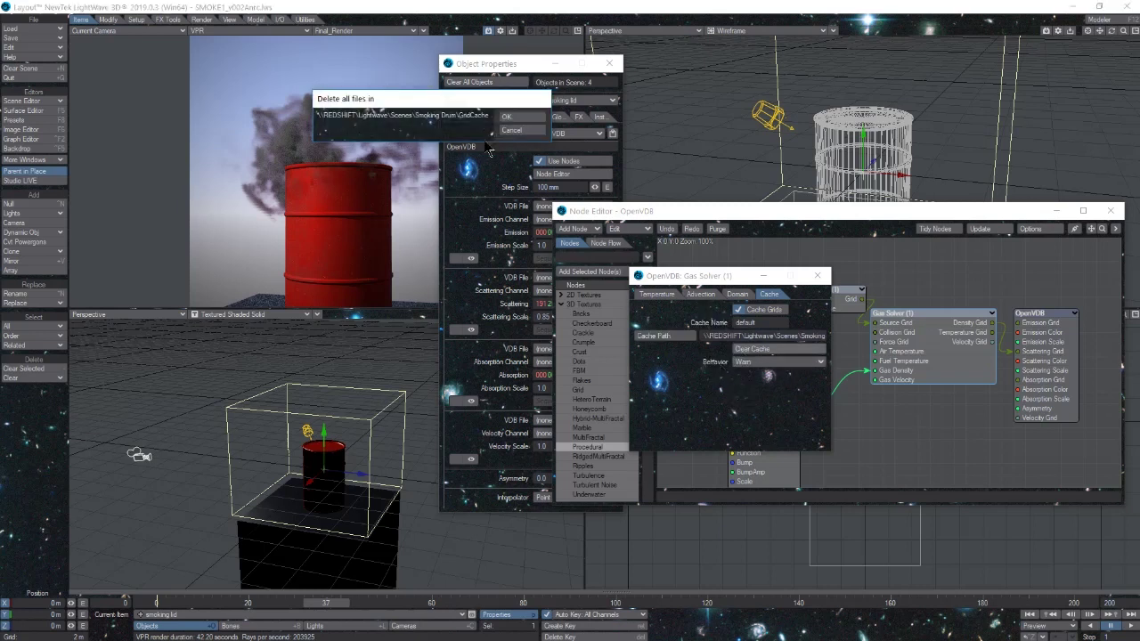
pyautogui.click(510, 124)
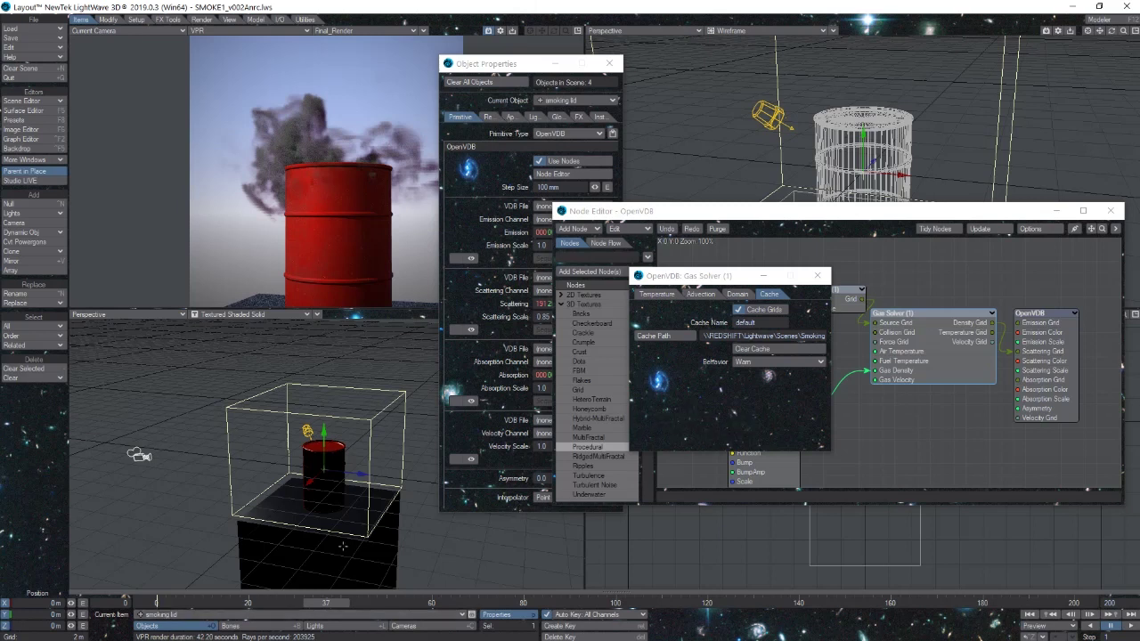
pyautogui.click(818, 276)
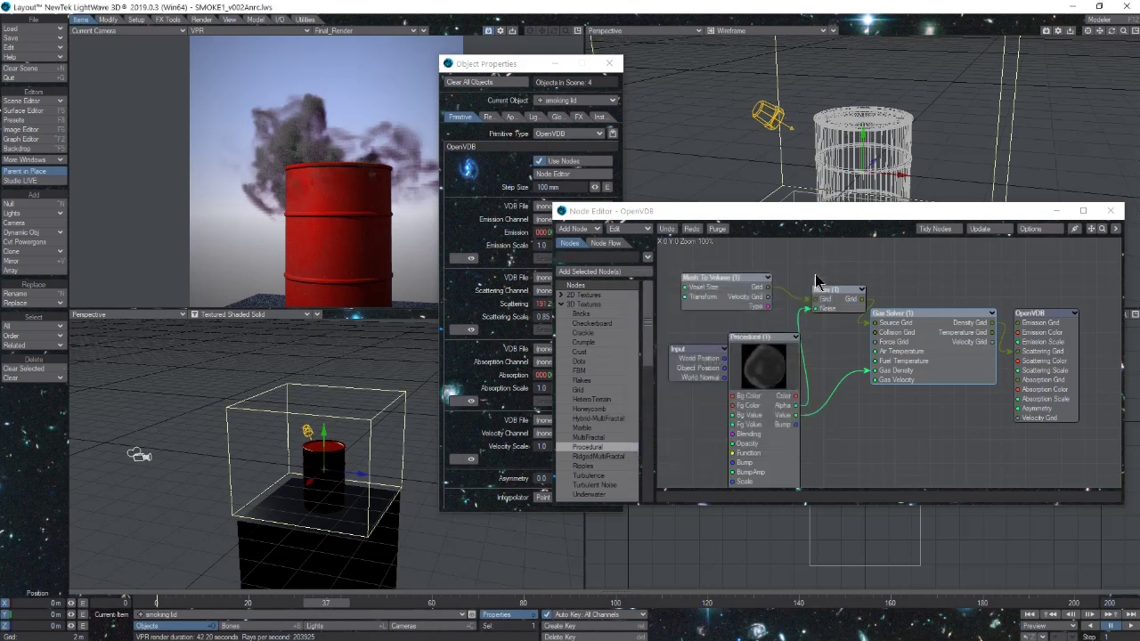
# Verify the Mesh To Volume voxel size of 0.04, scrub the timeline, and replay the simulation
pyautogui.doubleClick(734, 303)
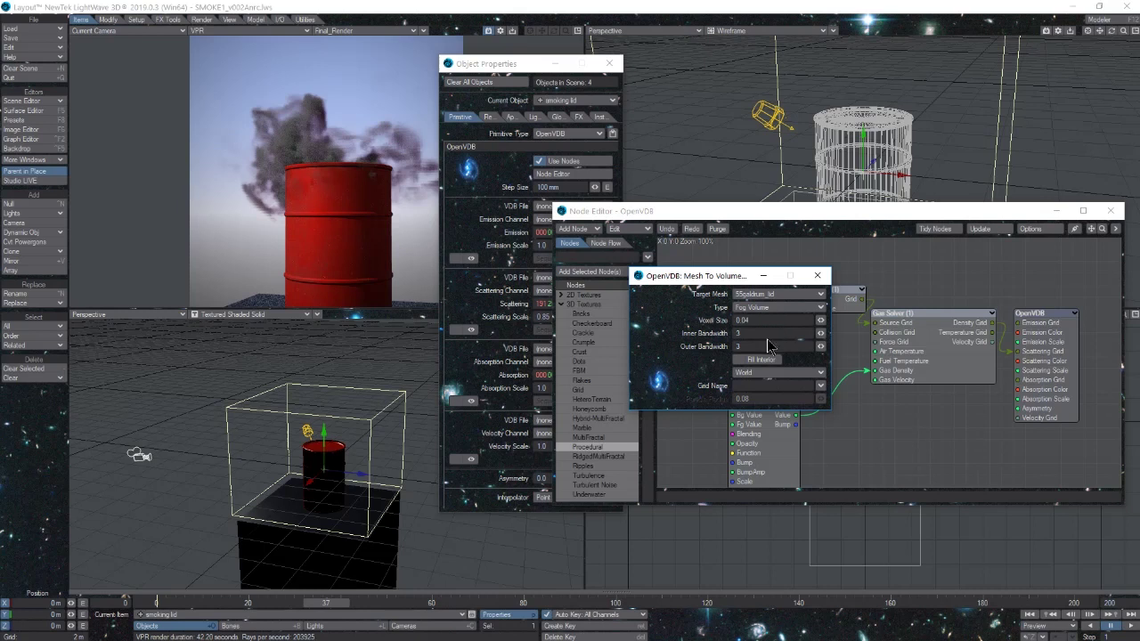
pyautogui.click(817, 275)
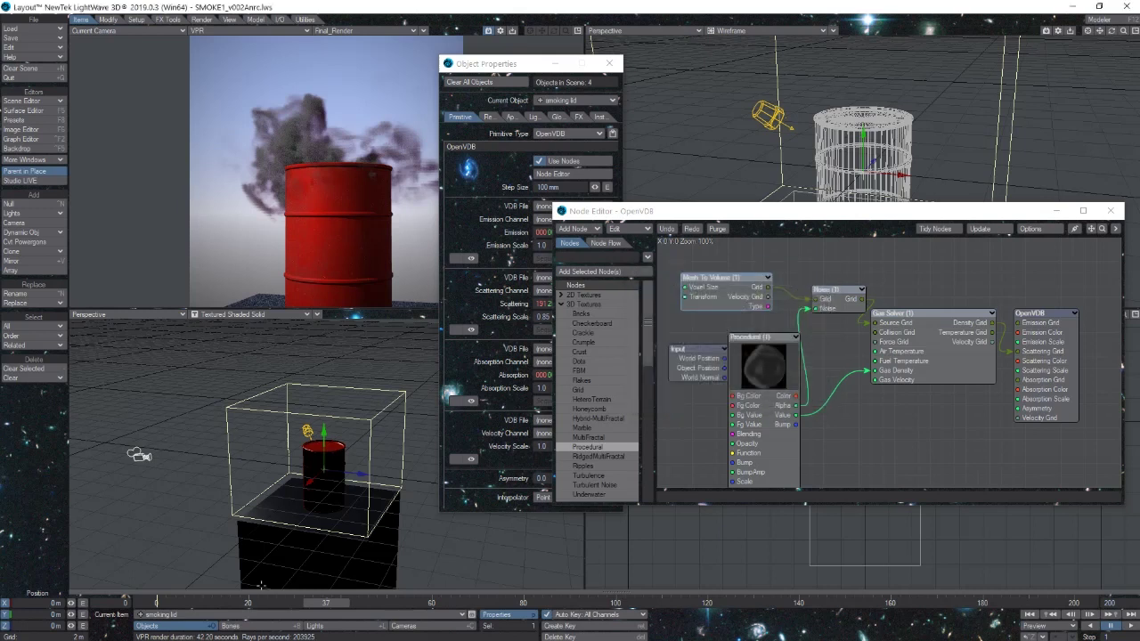
pyautogui.moveTo(163, 606); pyautogui.dragTo(211, 607)
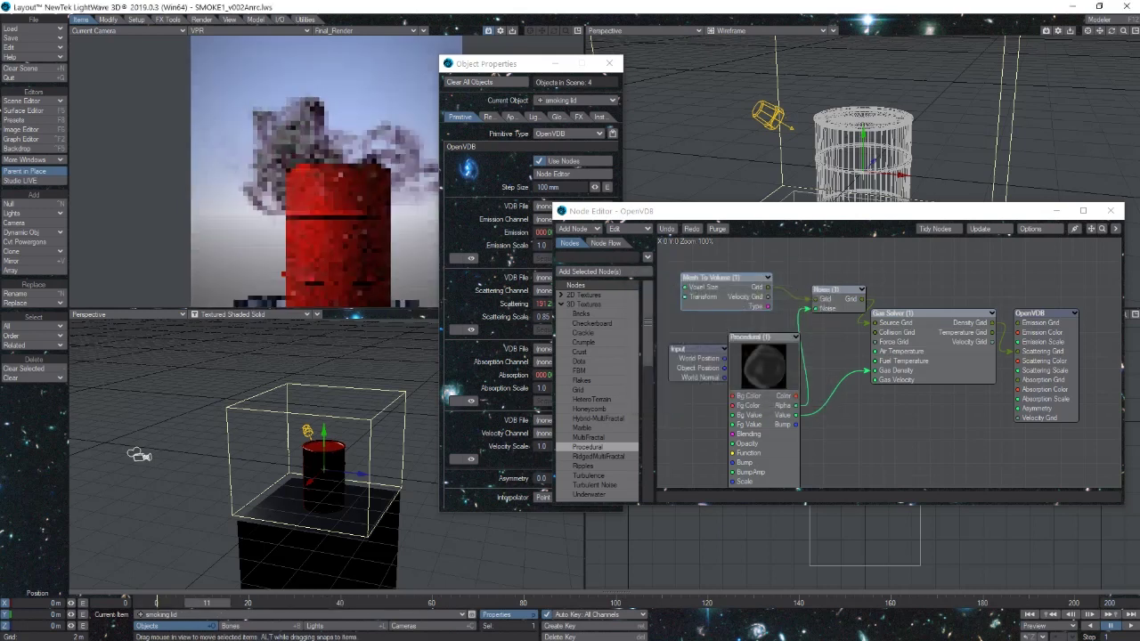
pyautogui.moveTo(207, 607); pyautogui.dragTo(273, 608)
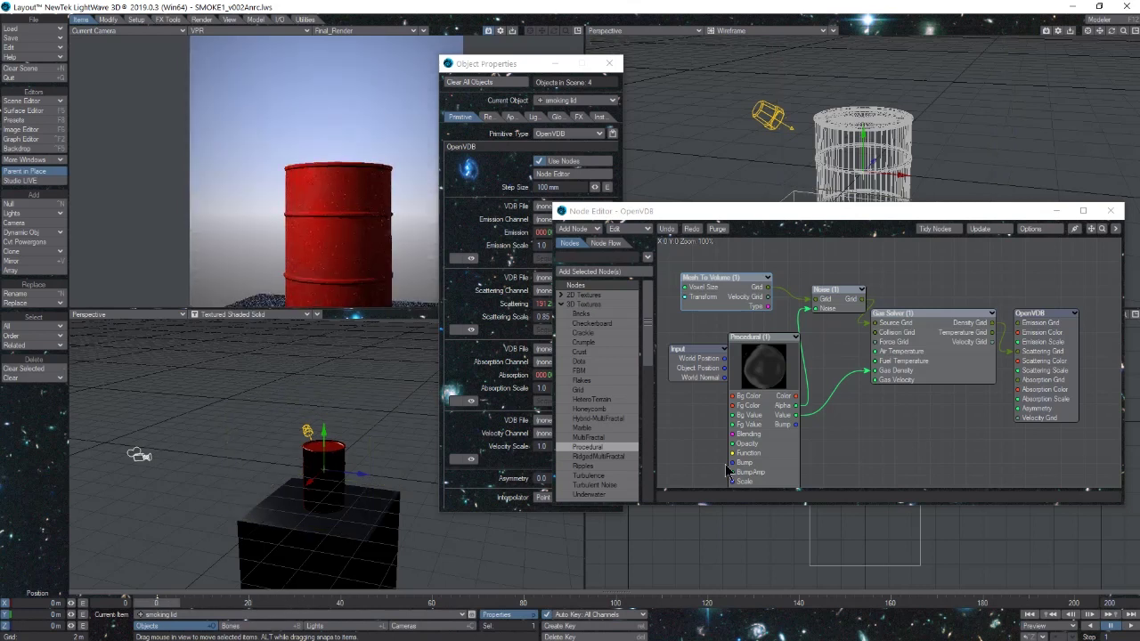
pyautogui.click(1129, 629)
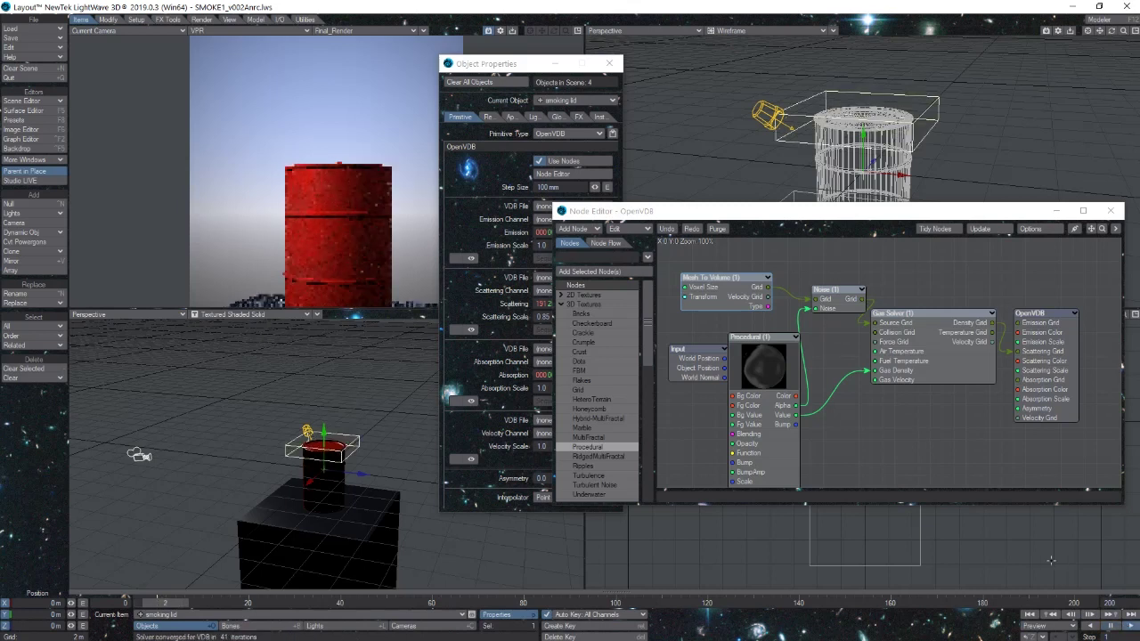